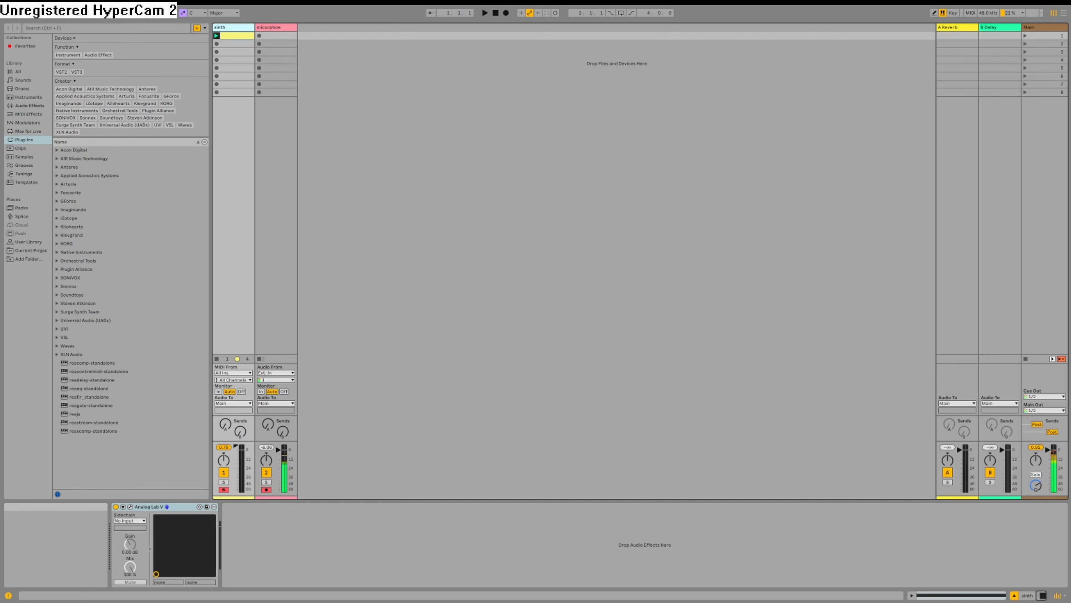
- Play the synth track's first clip to hear its sound, and stop playback
click(217, 36)
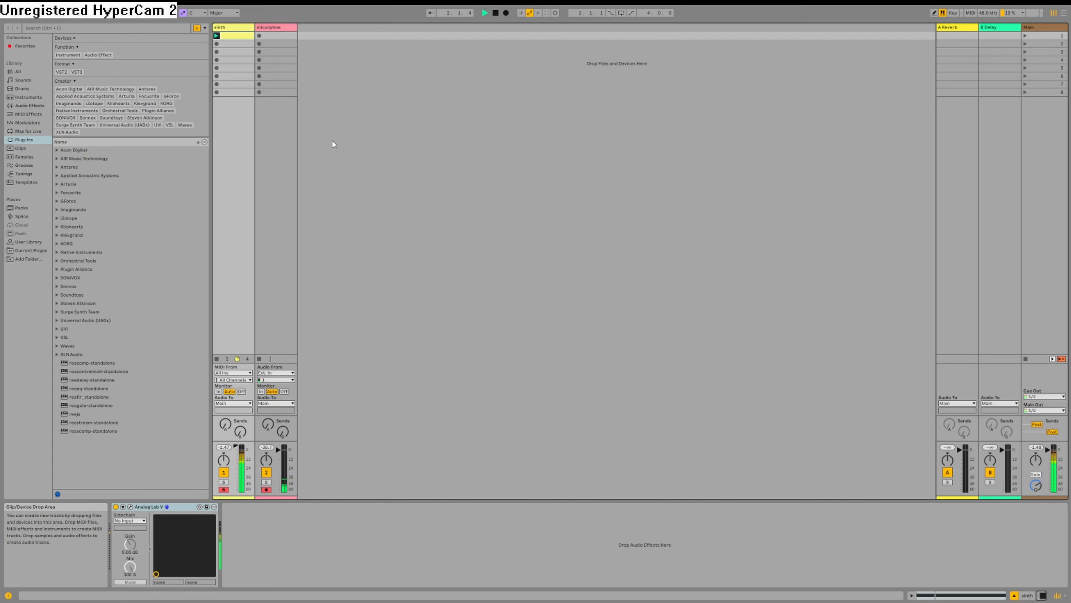
click(496, 13)
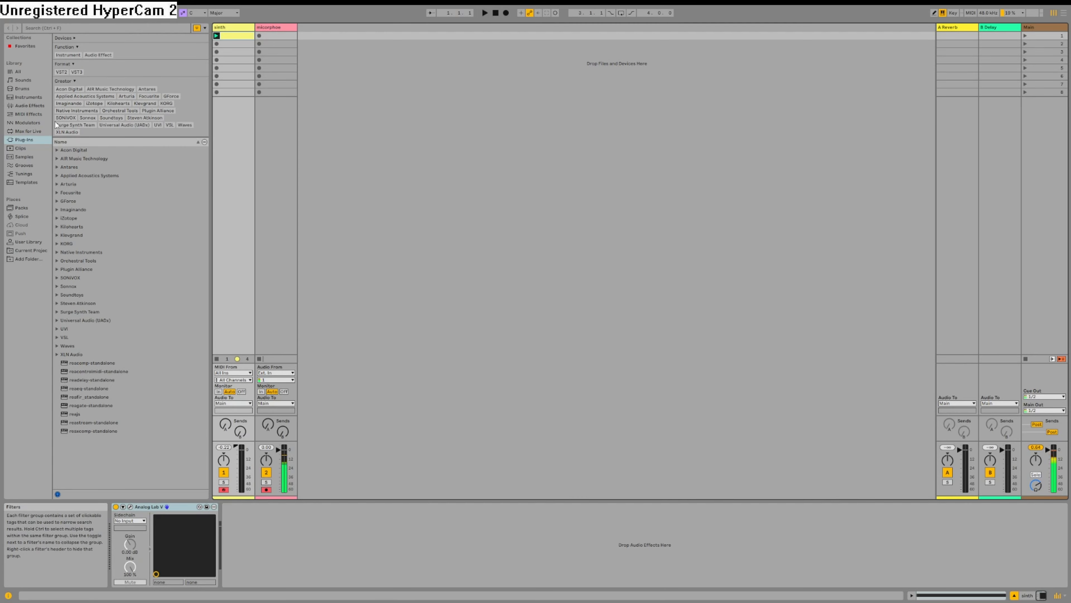
- Add eight EQ Eight audio effects in series after Analog Lab V on the synth track
click(30, 104)
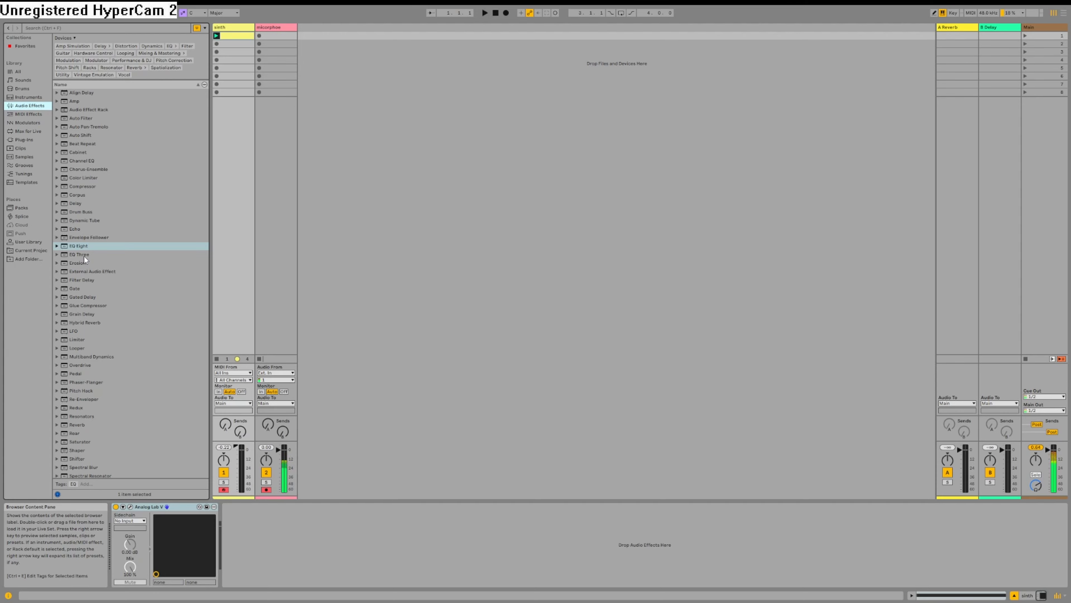
double_click(96, 246)
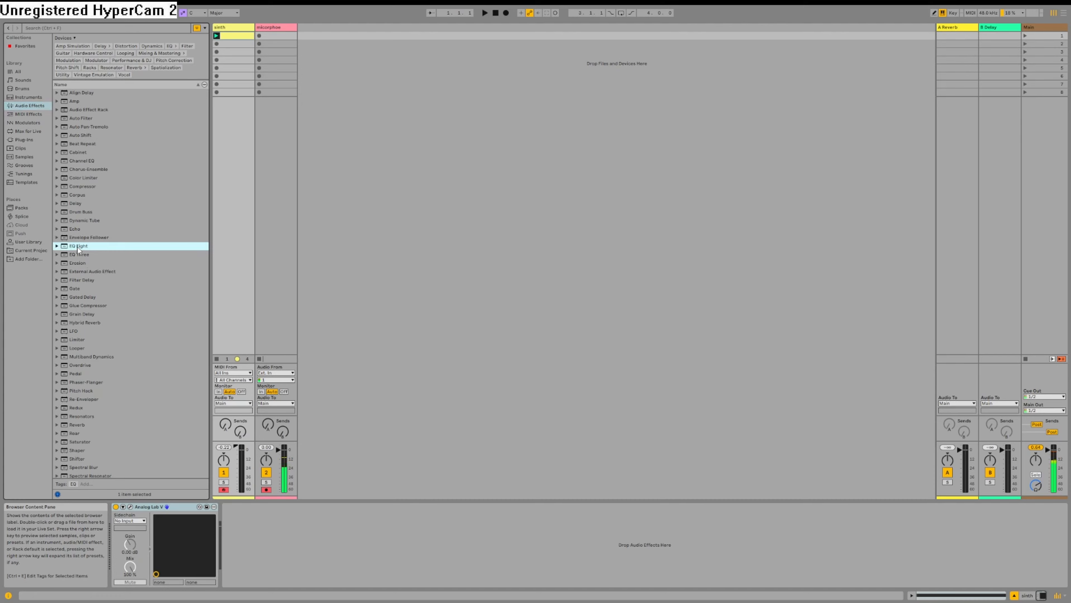
drag(89, 246, 498, 557)
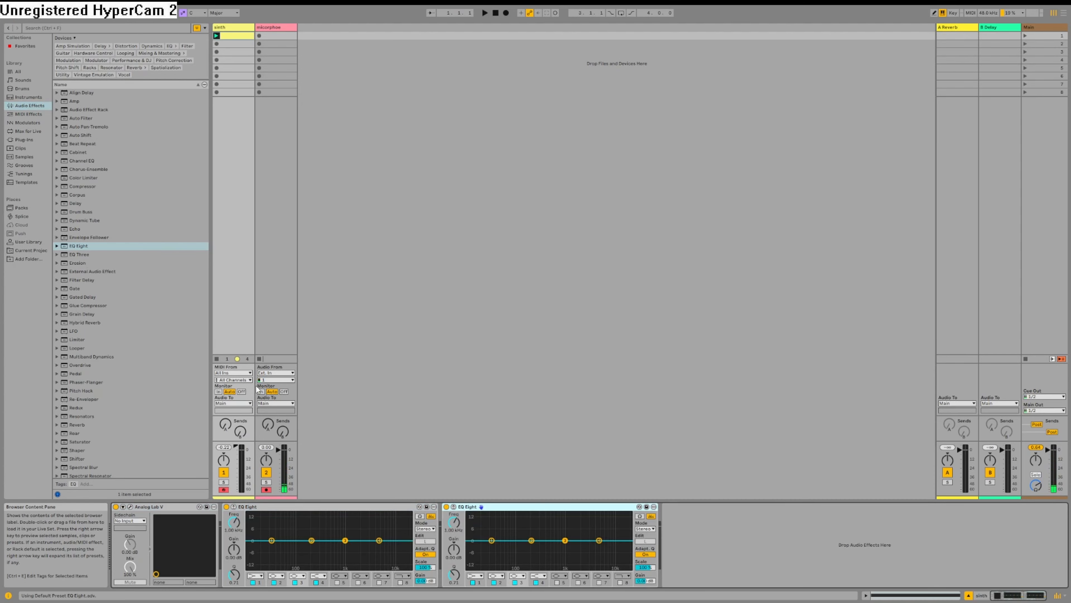
drag(87, 248, 1030, 554)
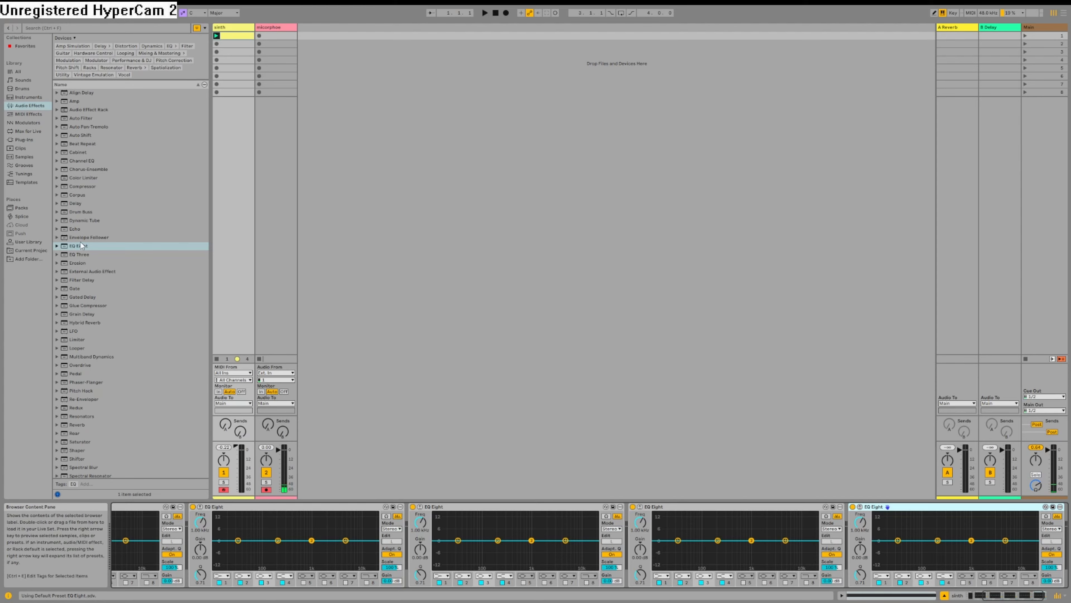
drag(83, 246, 1020, 549)
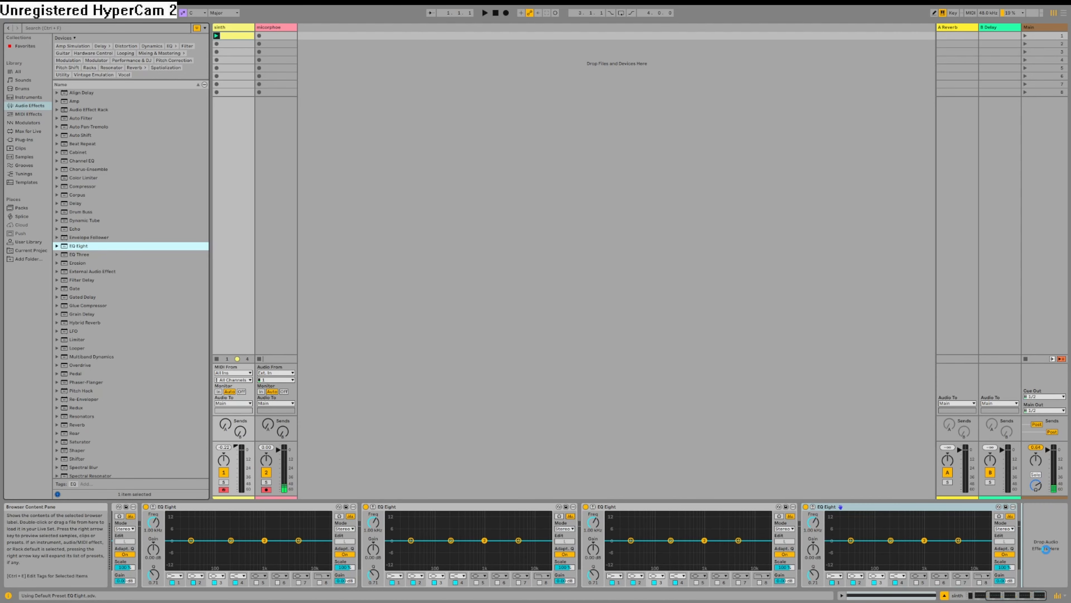
drag(76, 247, 1049, 558)
drag(97, 248, 1054, 549)
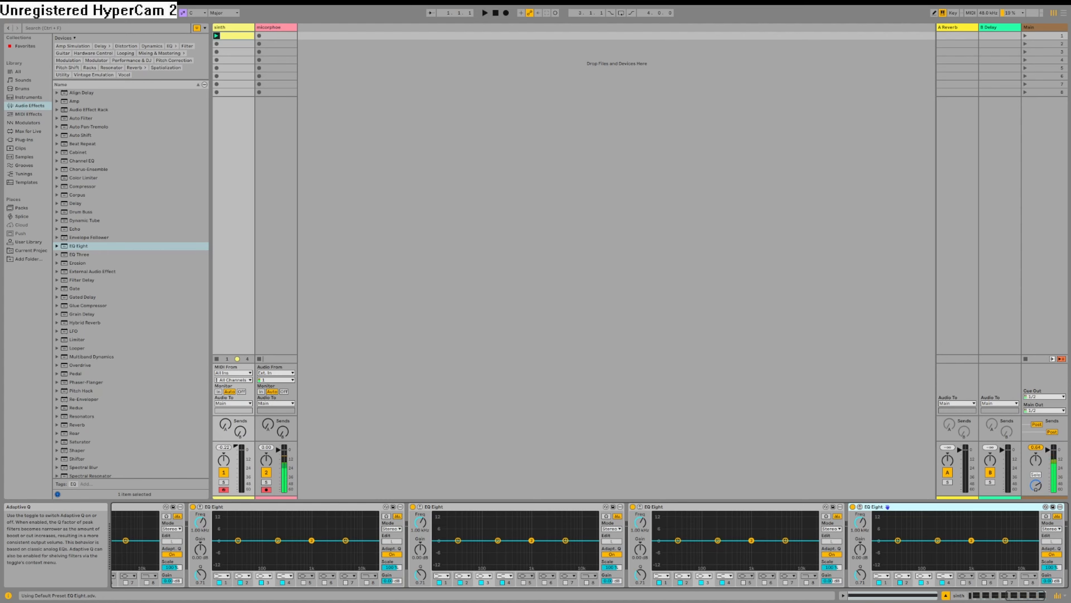
drag(1024, 596, 1029, 596)
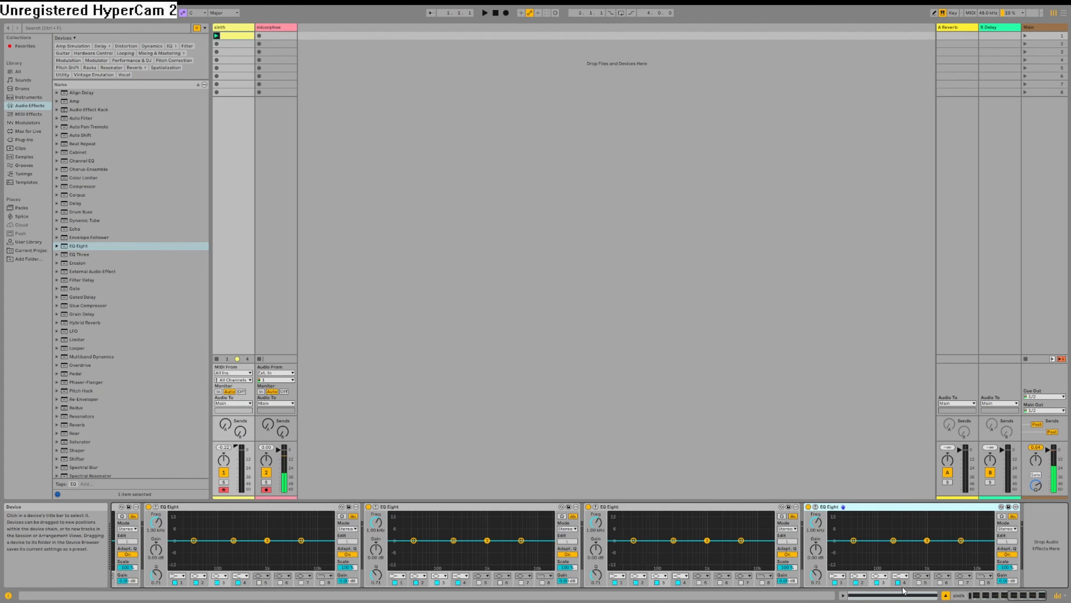
drag(1024, 596, 936, 592)
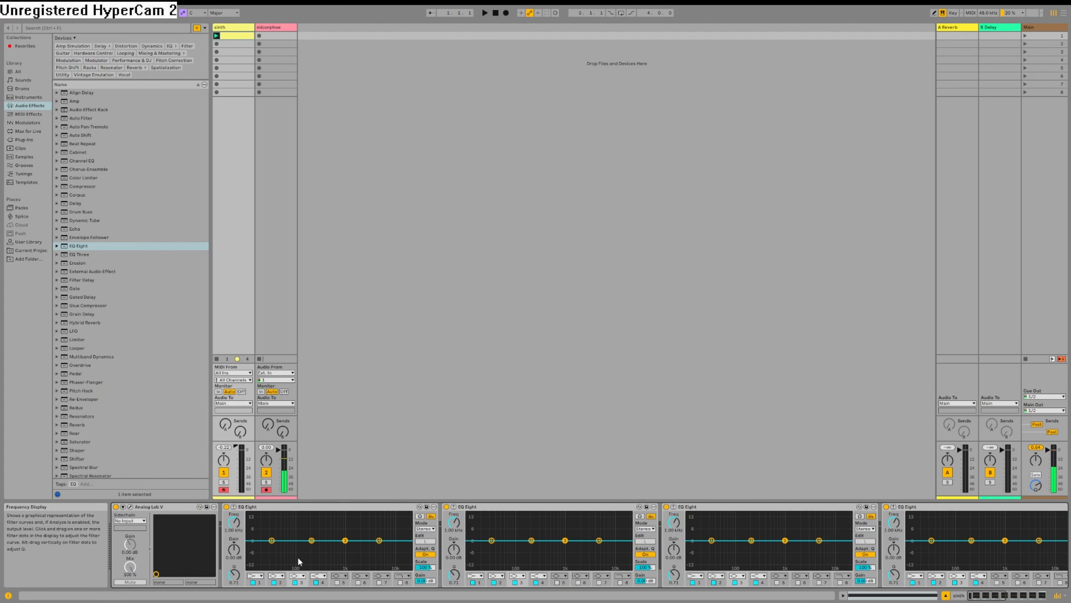
- Leave only filter 1 active in the first EQ Eight and only filter 2 in the second
click(274, 582)
click(295, 583)
click(316, 582)
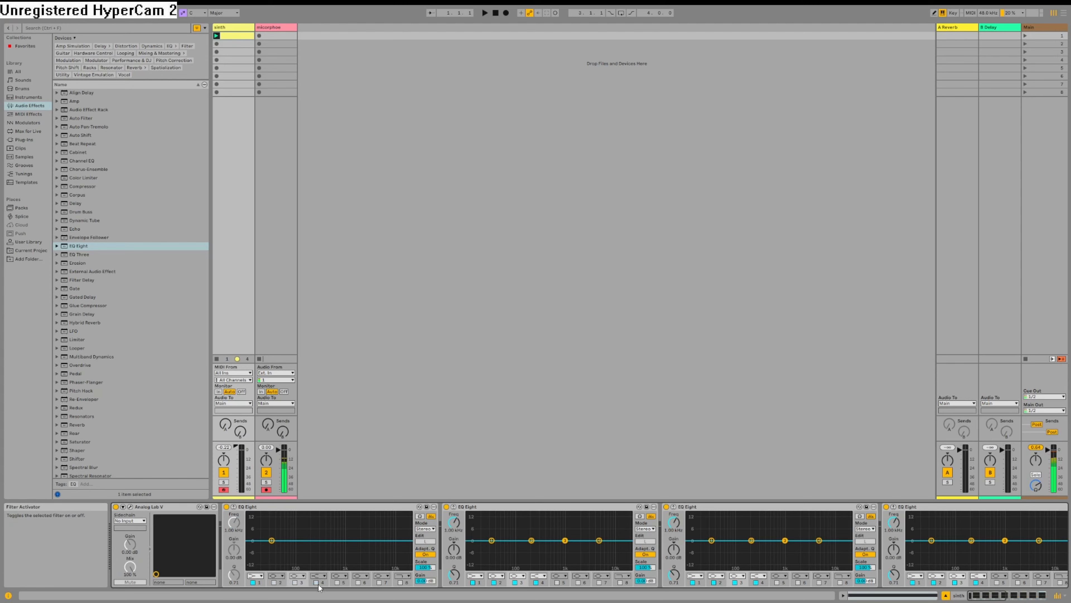
click(472, 583)
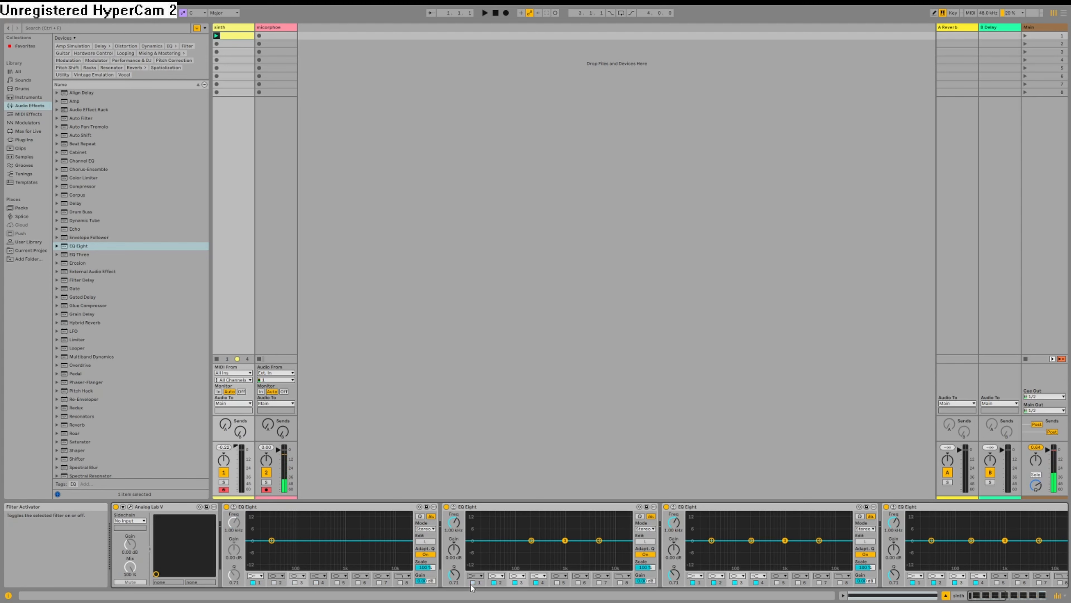
click(515, 583)
click(536, 583)
- Leave only filter 3 active in the third EQ Eight and only filter 4 in the fourth
click(693, 583)
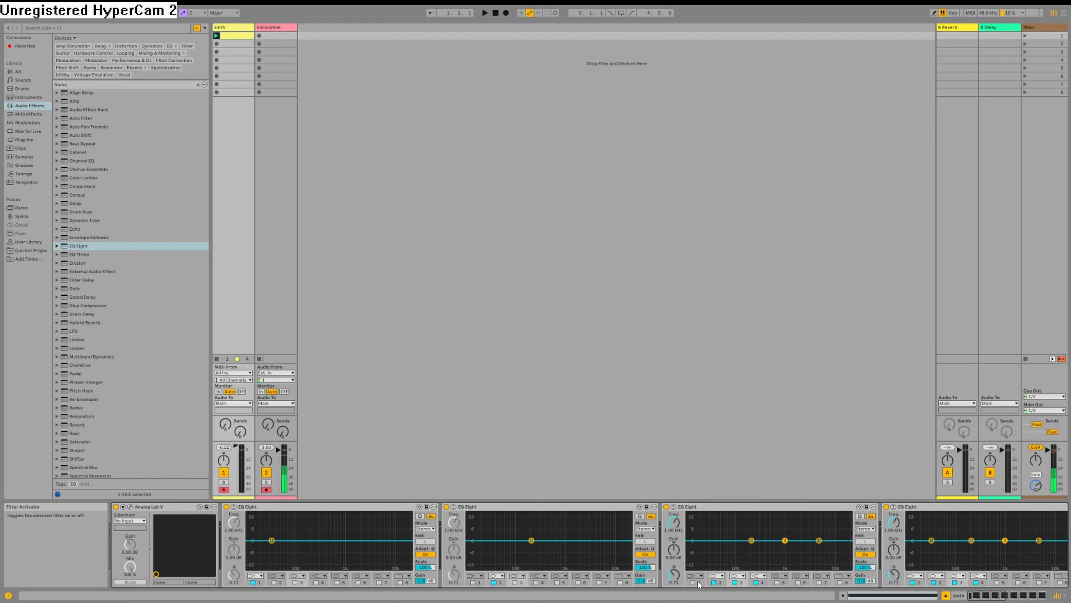
click(713, 583)
click(757, 583)
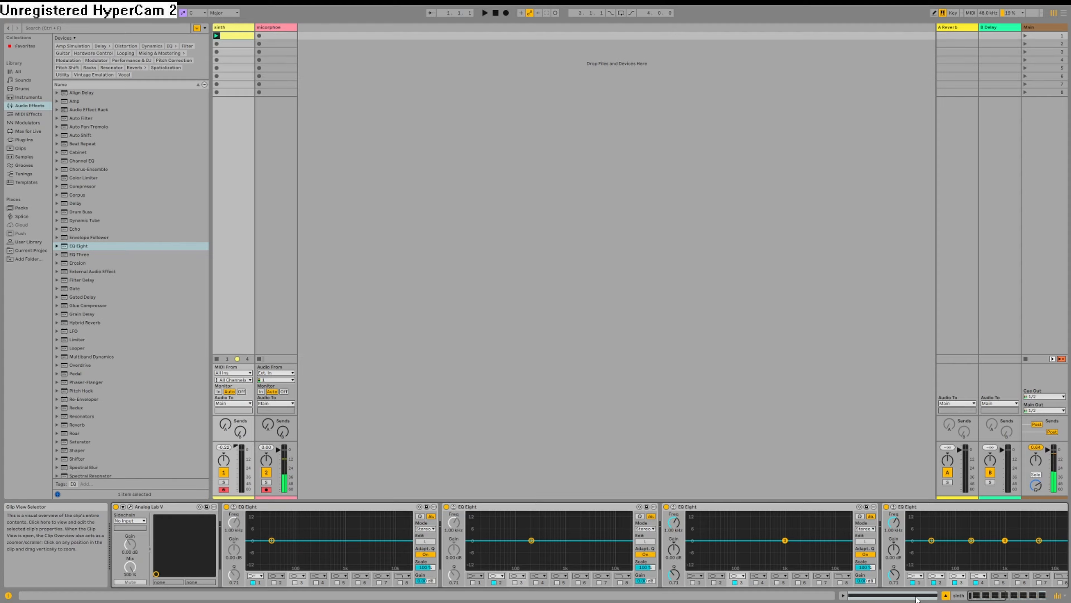
click(1012, 596)
click(795, 582)
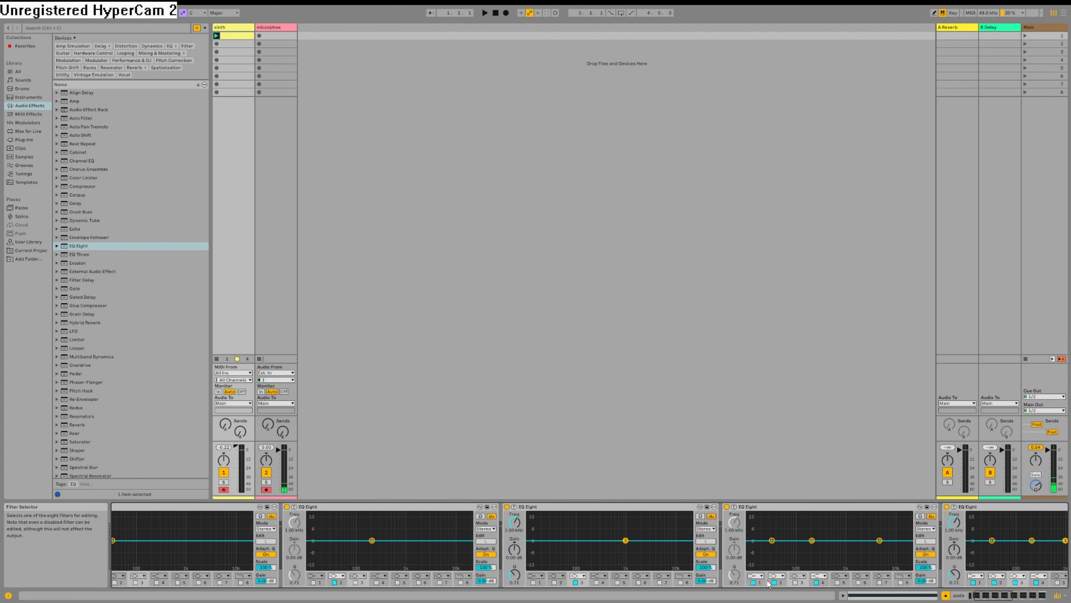
click(775, 583)
click(754, 583)
- In the fifth EQ Eight, disable filters 1 to 4 and enable filter 5 as the only active band
click(1007, 596)
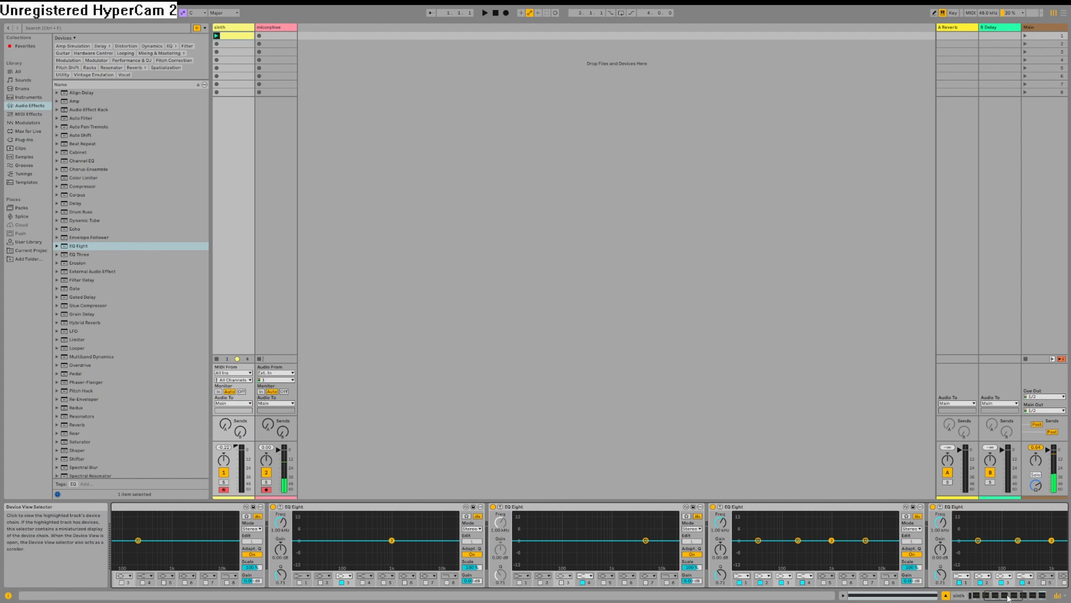
click(740, 583)
click(761, 583)
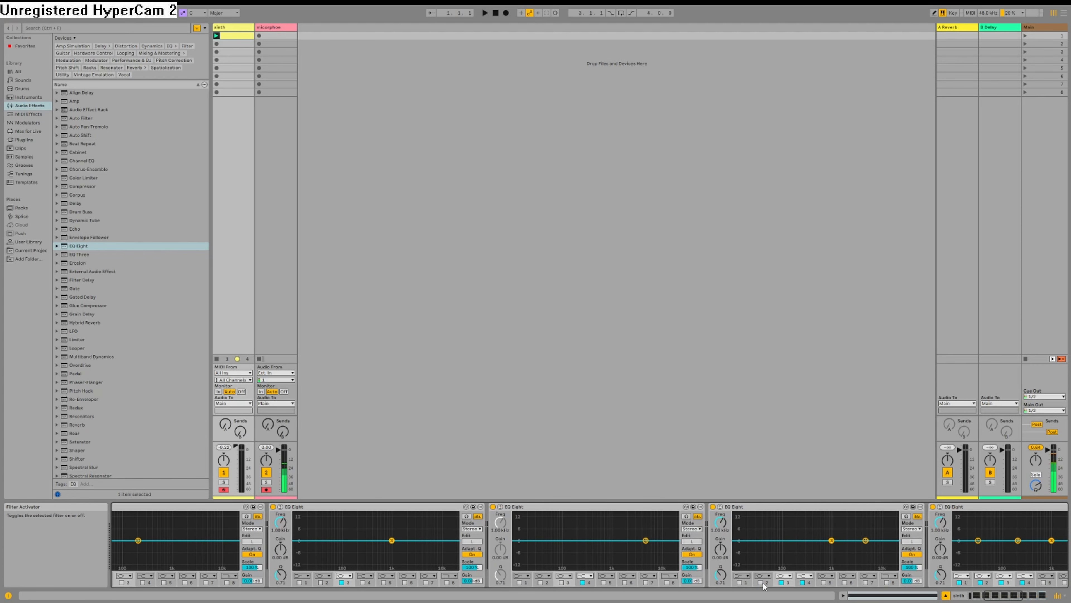
click(782, 582)
click(802, 583)
click(823, 583)
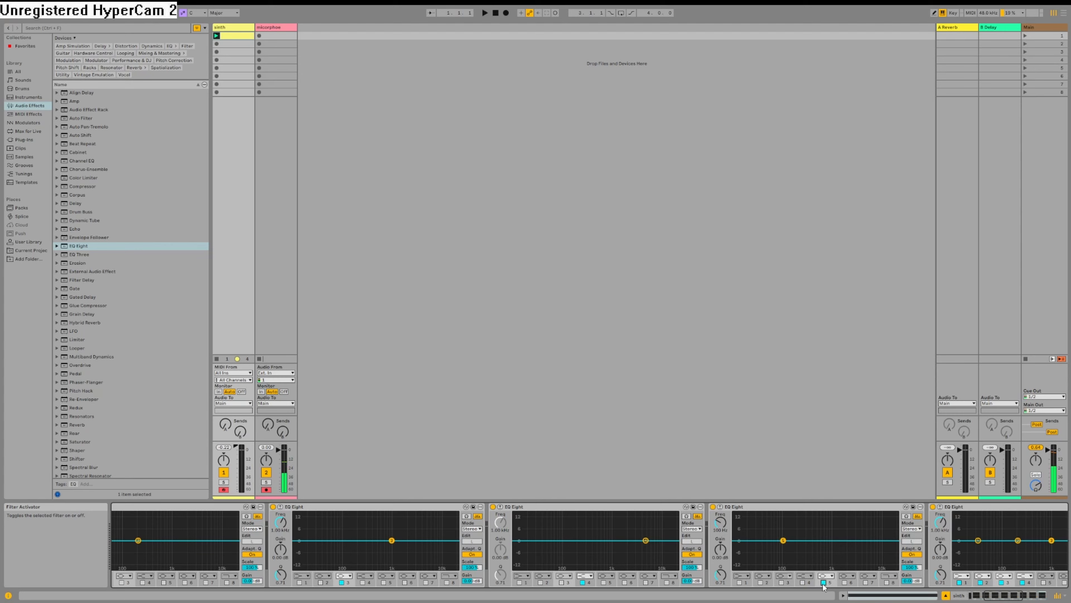
- In the sixth EQ Eight, enable filter 6 and disable filters 1 to 4
click(995, 595)
click(926, 582)
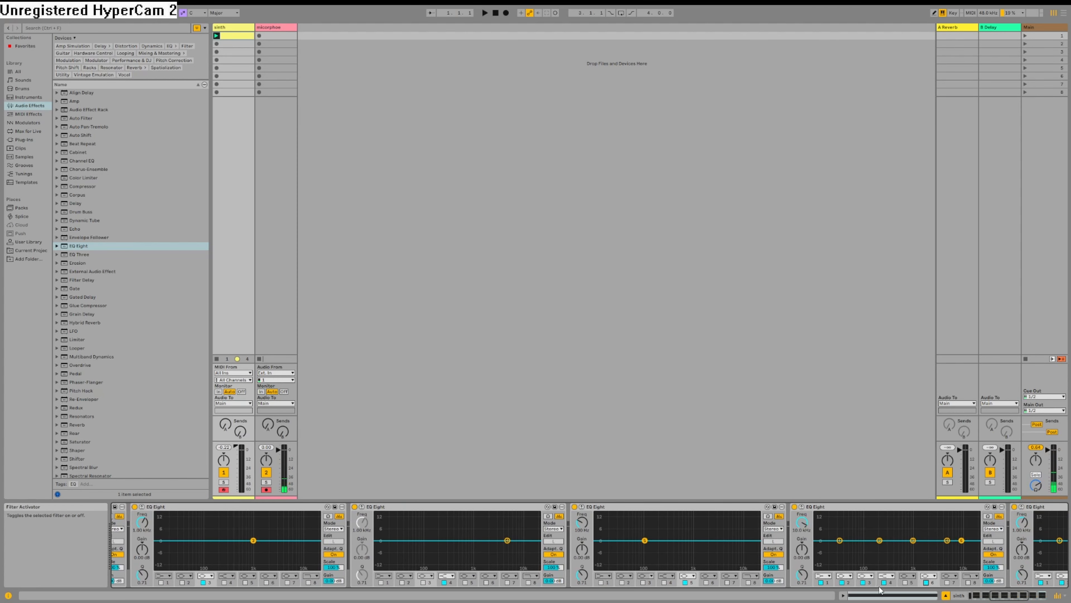
click(884, 582)
click(863, 583)
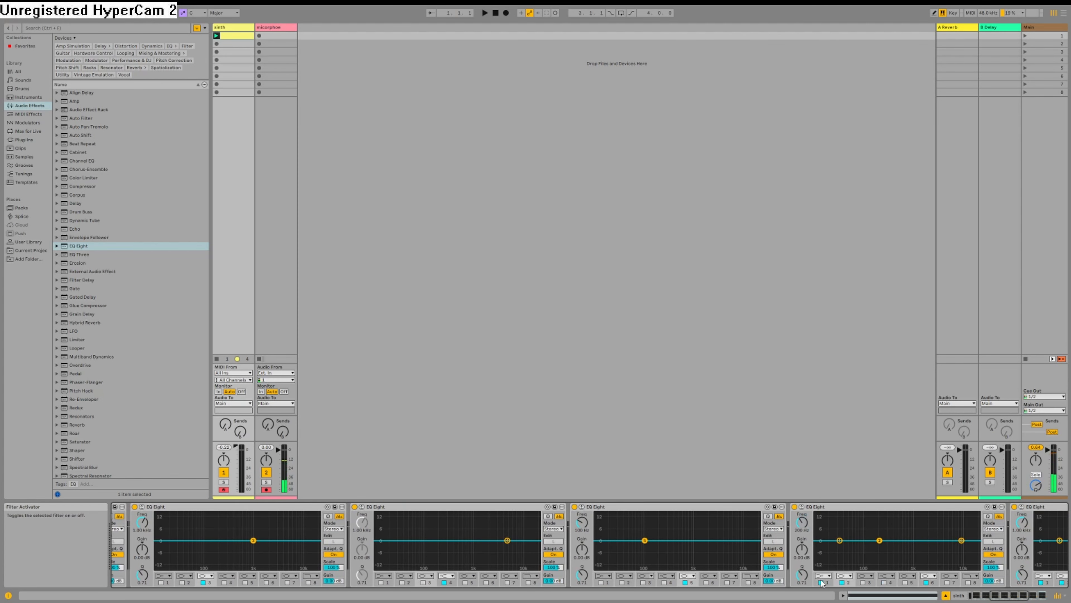
click(822, 583)
click(841, 583)
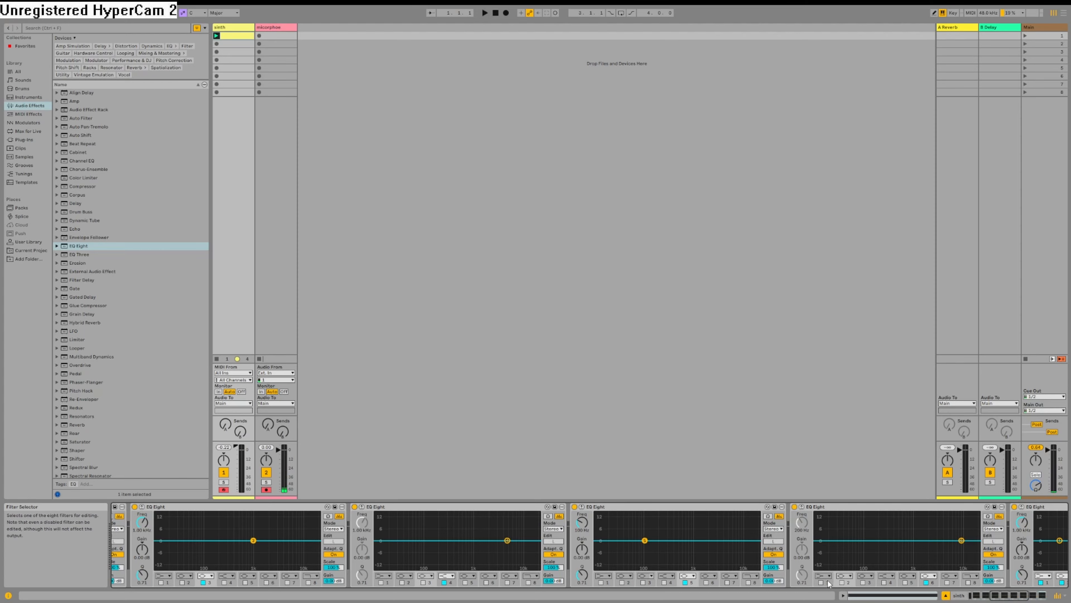
- In the seventh EQ Eight, enable filter 7 and turn off filters 1 to 4
scroll(844, 584, down, 5)
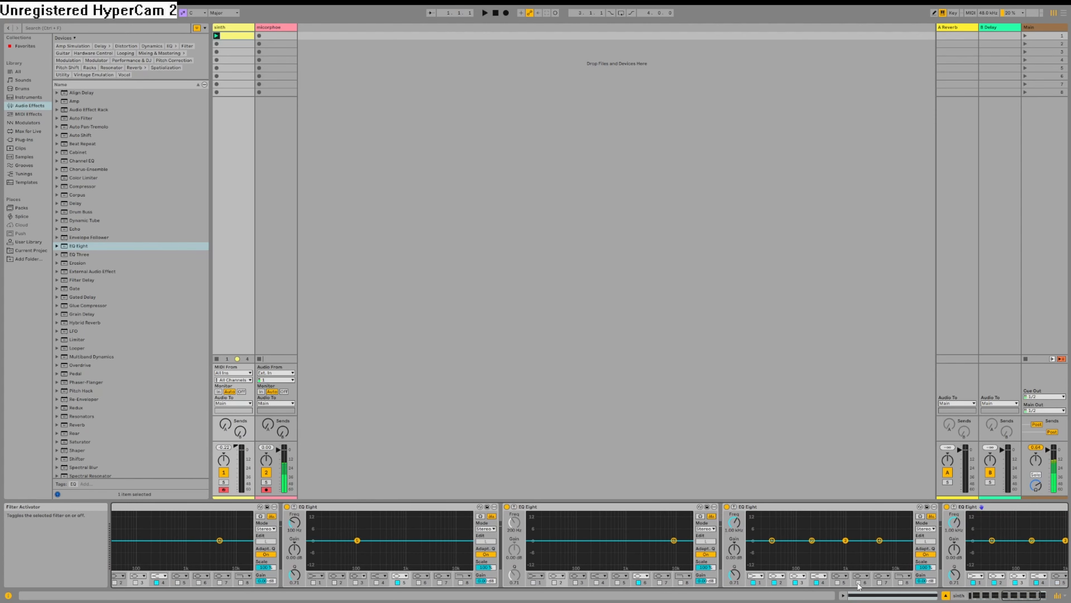
click(879, 583)
click(818, 583)
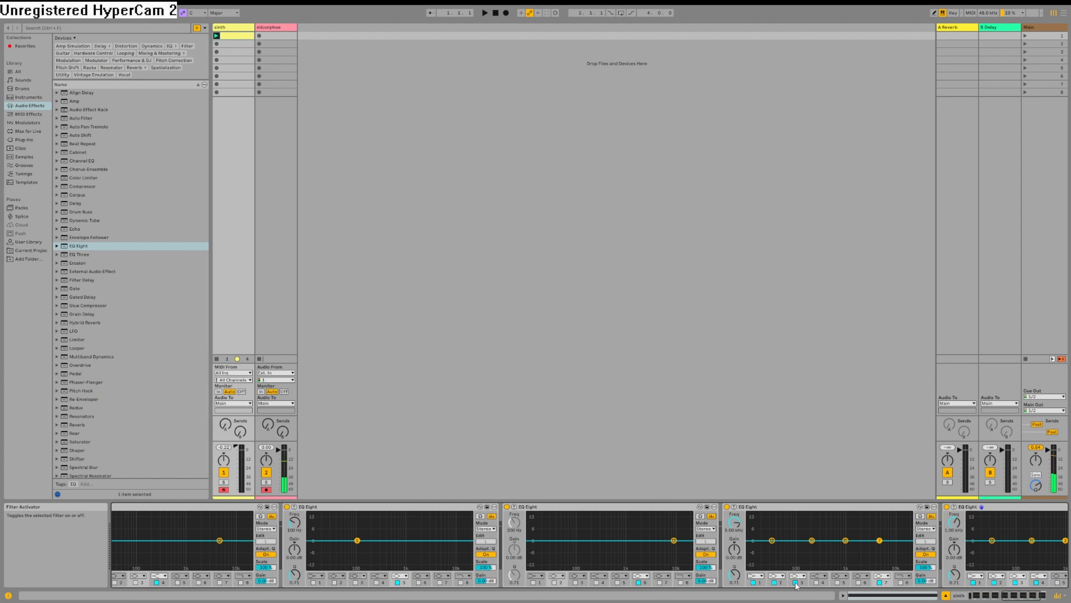
click(796, 583)
click(774, 583)
click(753, 582)
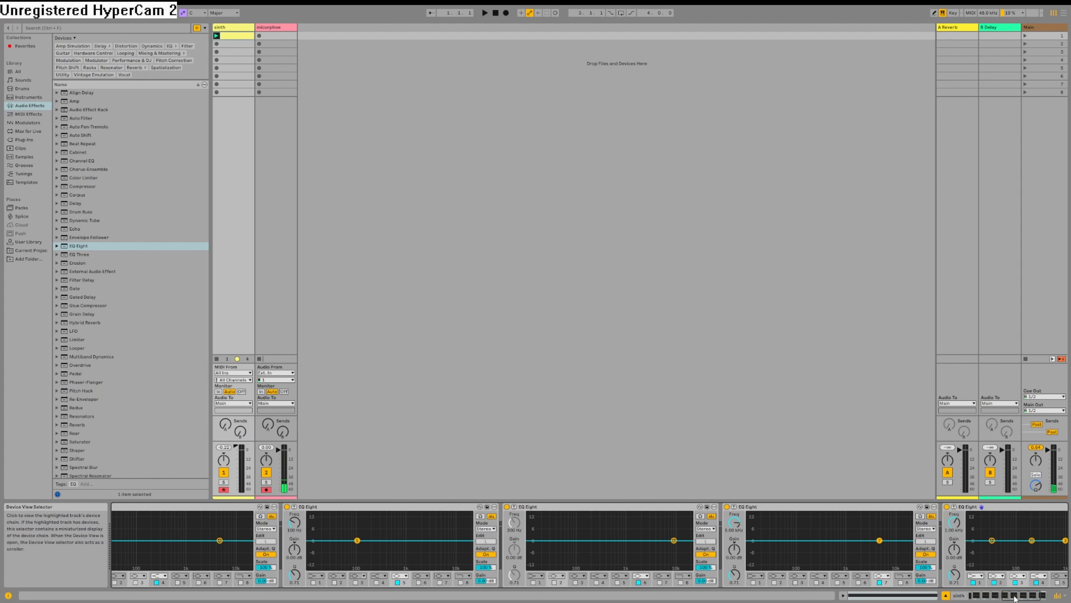
- In the last EQ Eight of the chain, enable filter 8 and turn off the four default filters
click(1014, 598)
click(982, 582)
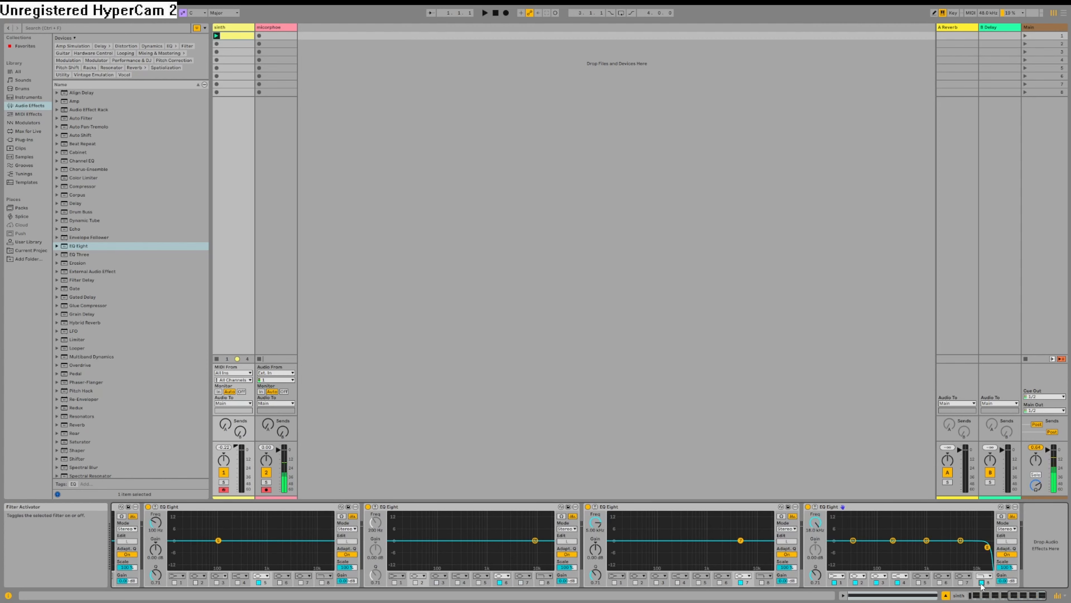
click(897, 582)
click(877, 582)
click(835, 582)
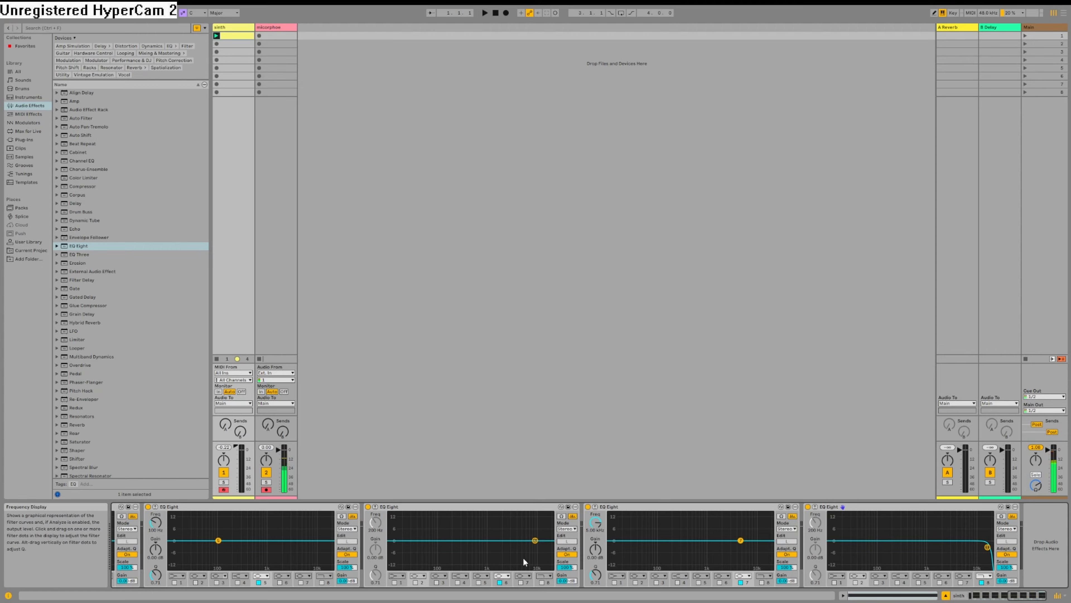
- Boost filter 1 of the first EQ Eight by 15 dB at about 25 Hz
drag(1024, 597, 971, 591)
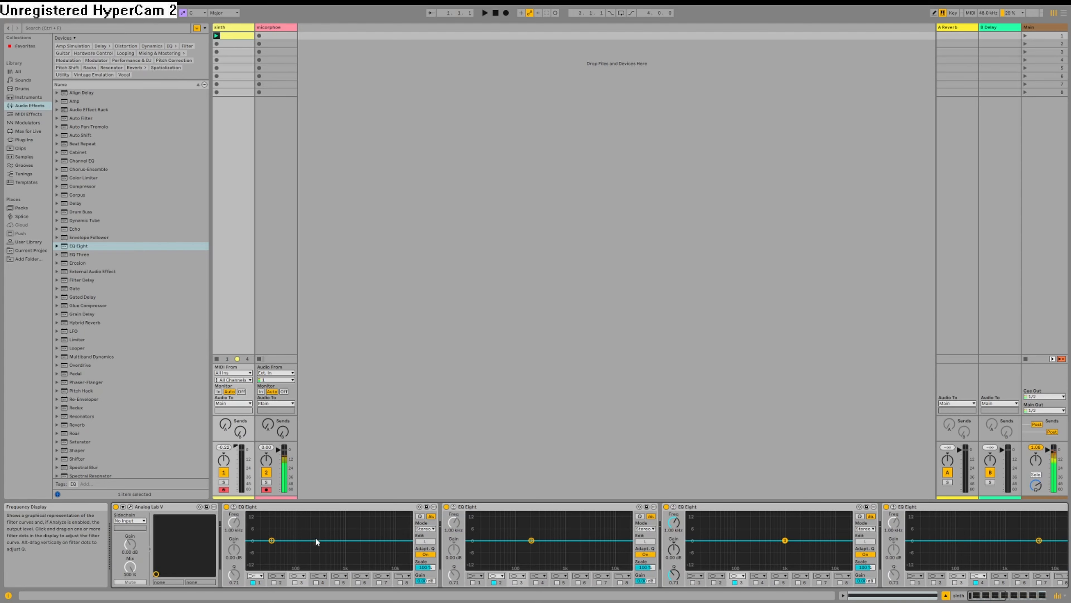
click(259, 576)
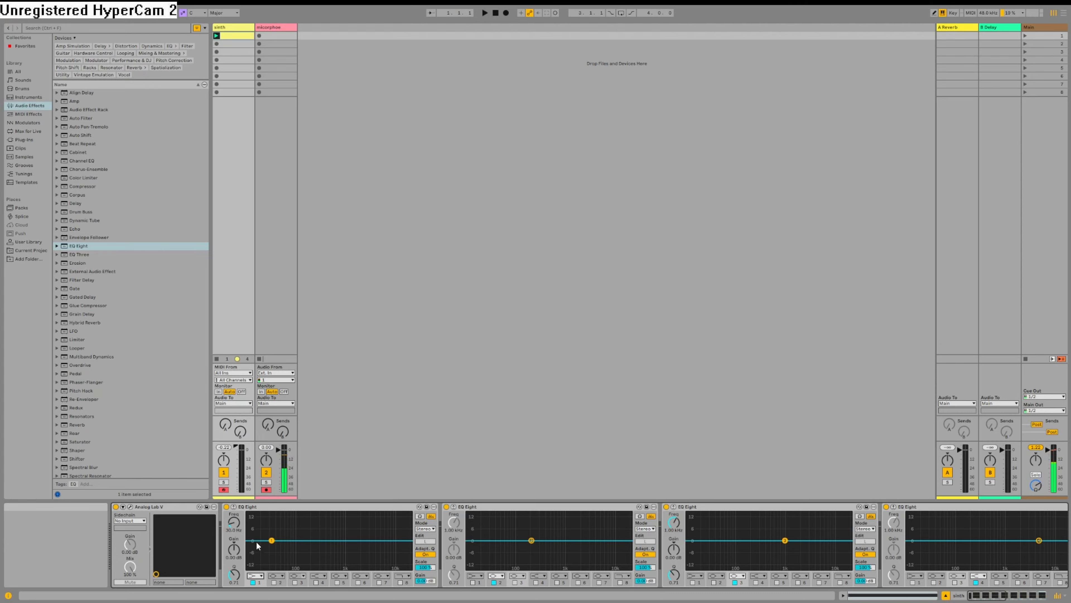
click(254, 575)
click(254, 580)
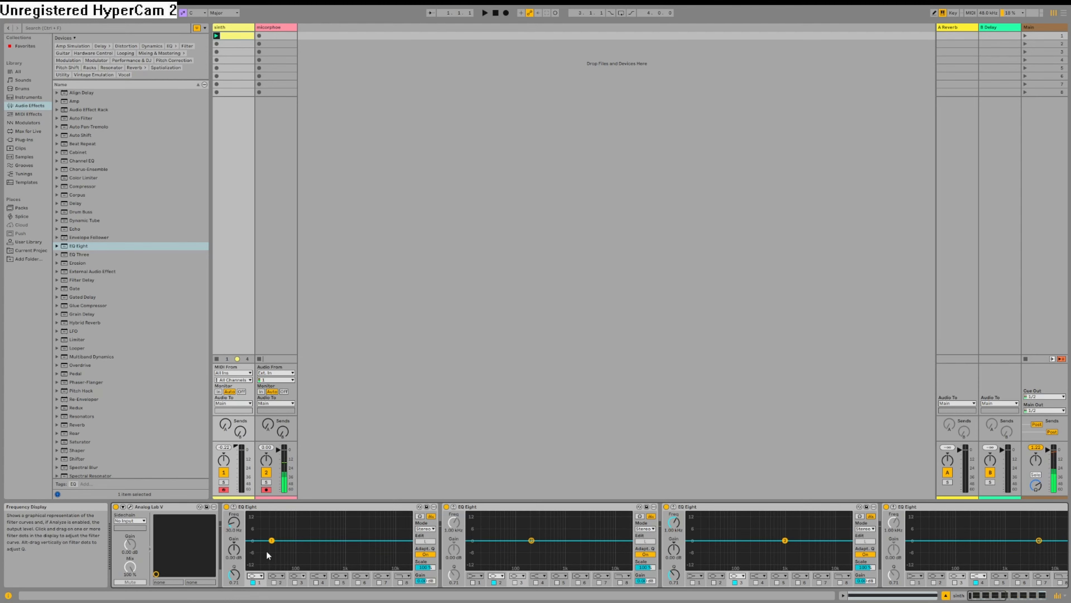
drag(272, 543, 267, 513)
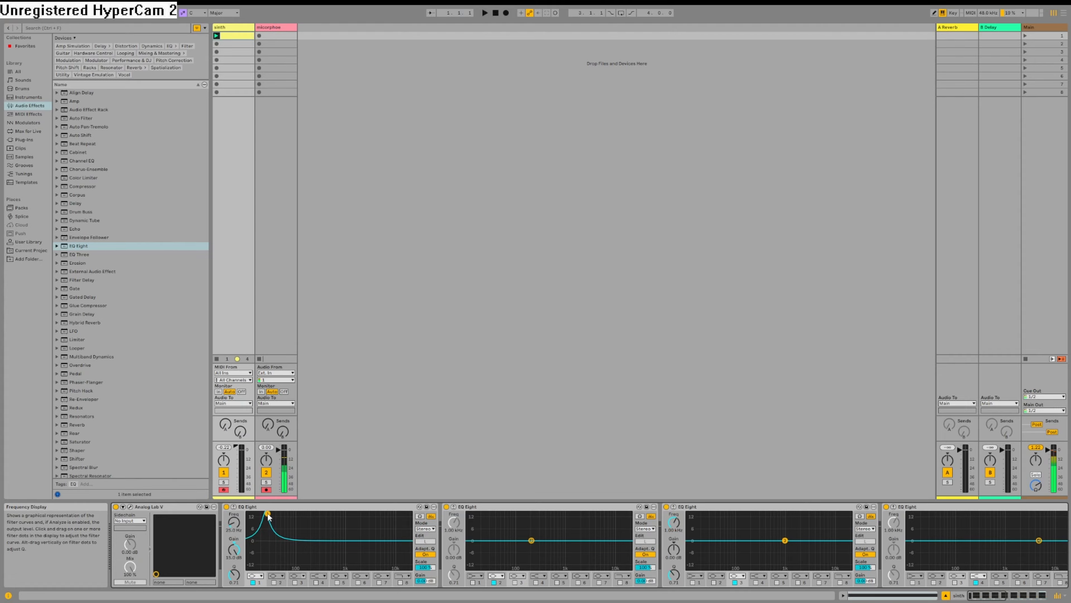
- Raise filter 2 of the second EQ Eight into a low-shelf boost, moving its corner down below about 77 Hz
click(1013, 597)
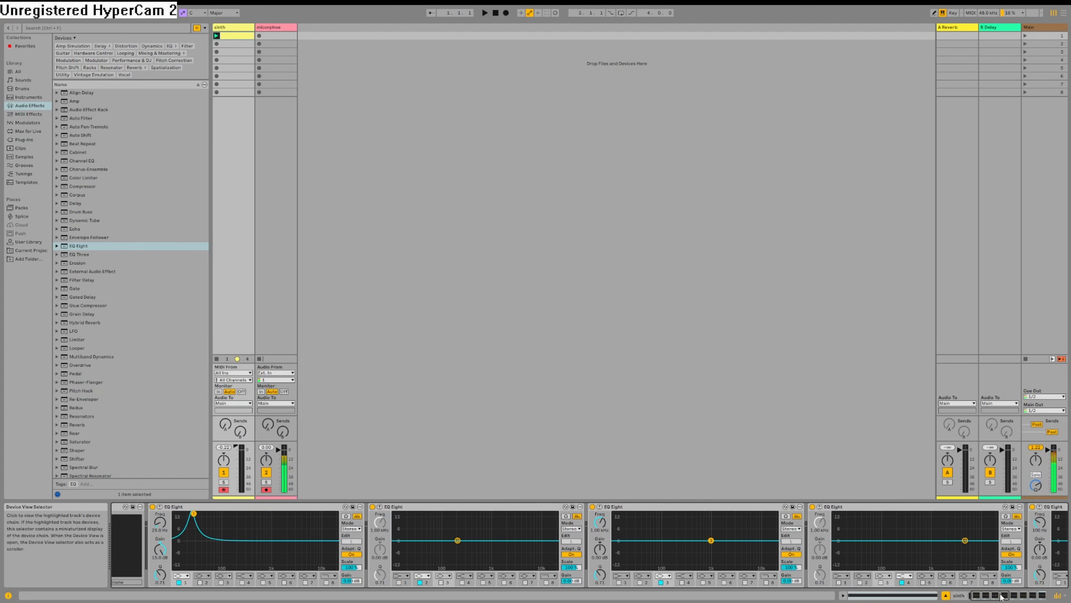
click(425, 578)
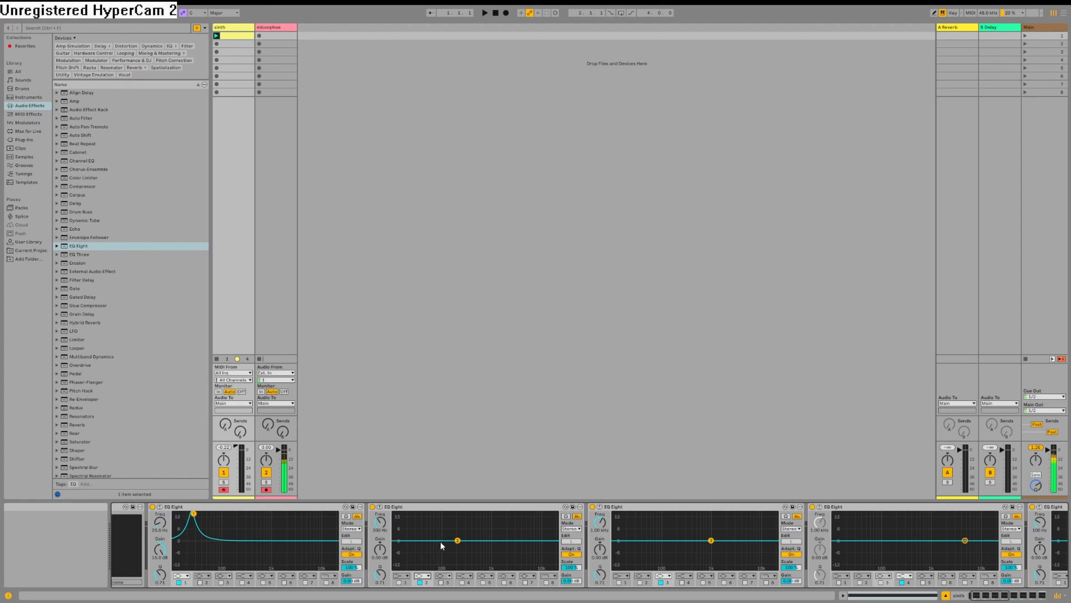
mouse_move(461, 544)
mouse_down()
mouse_move(462, 528)
mouse_move(475, 529)
mouse_up()
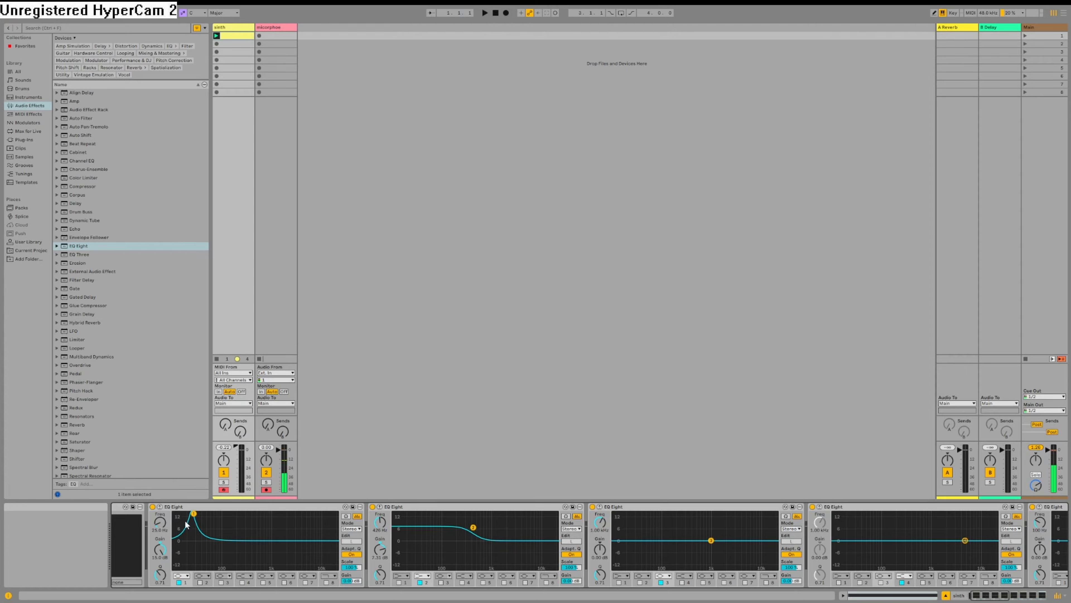
drag(472, 527, 438, 529)
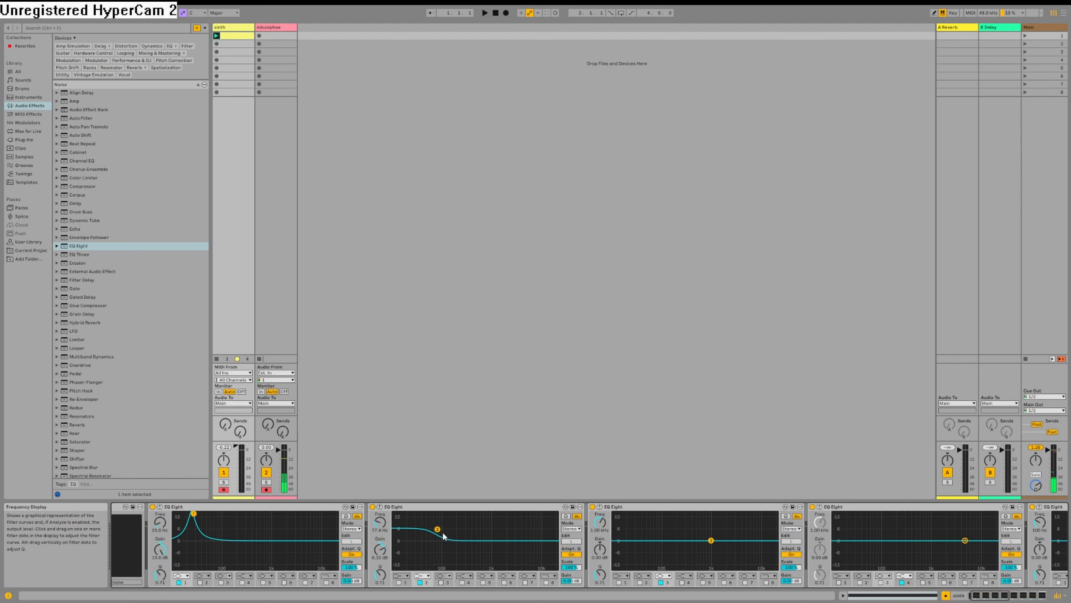
mouse_move(437, 529)
mouse_down()
mouse_move(437, 549)
mouse_move(432, 523)
mouse_up()
- Show the synth clip's notes in the clip editor
click(910, 594)
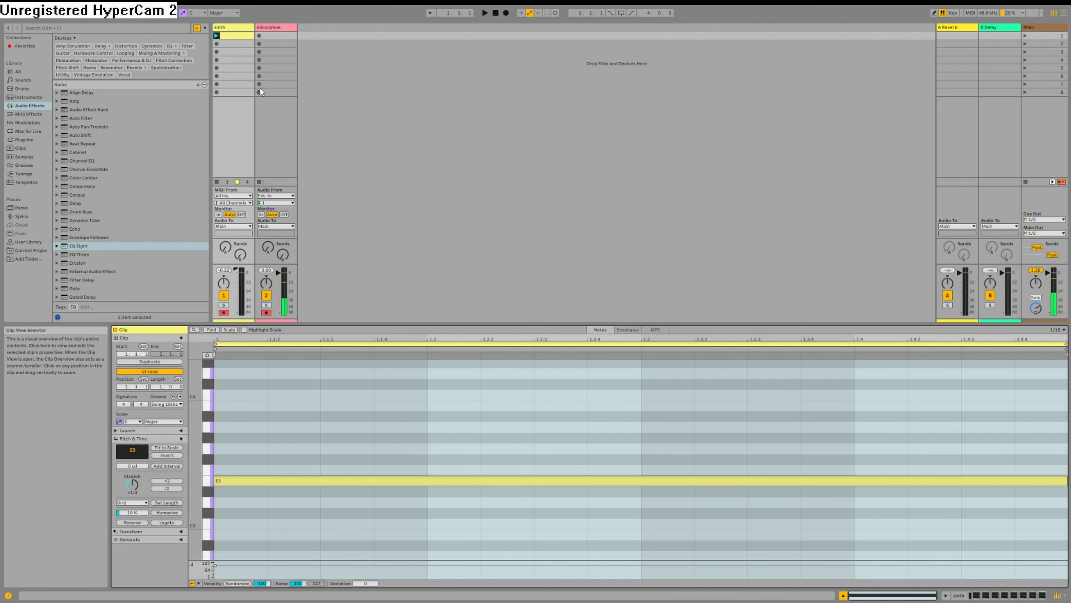
- Return to the synth track's devices and make filter 3 of the third EQ Eight a notch at about 380 Hz with Q 18
click(234, 28)
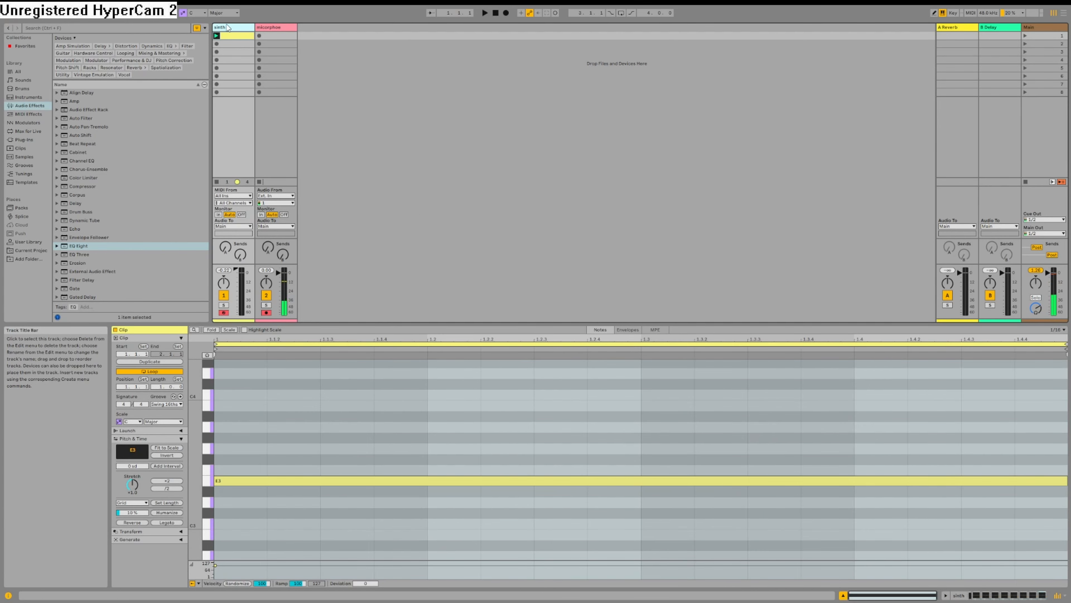
key(shift+Tab)
click(1002, 593)
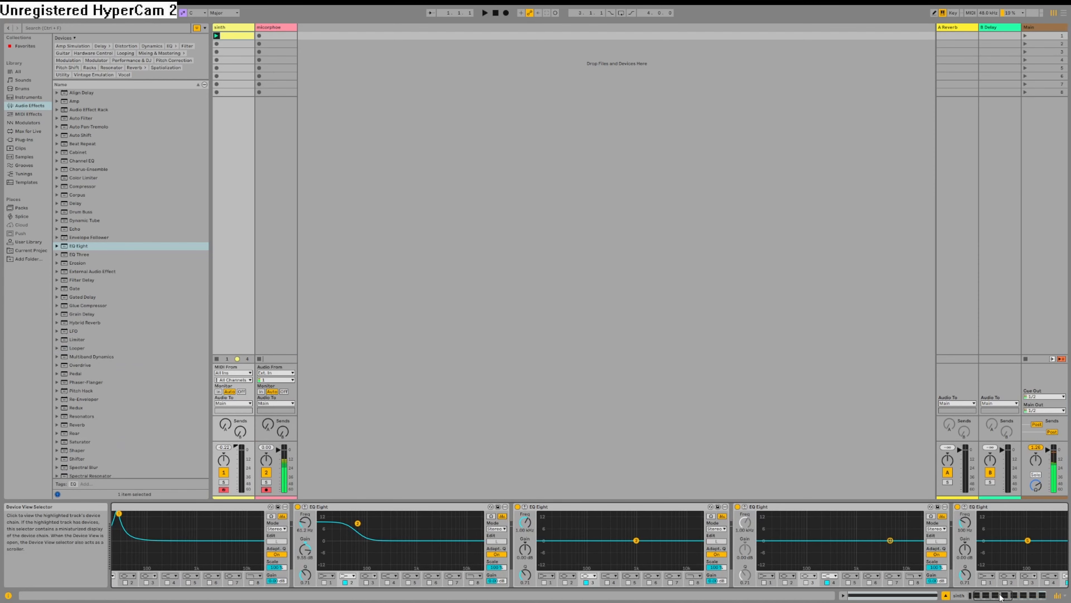
click(1003, 596)
click(1002, 596)
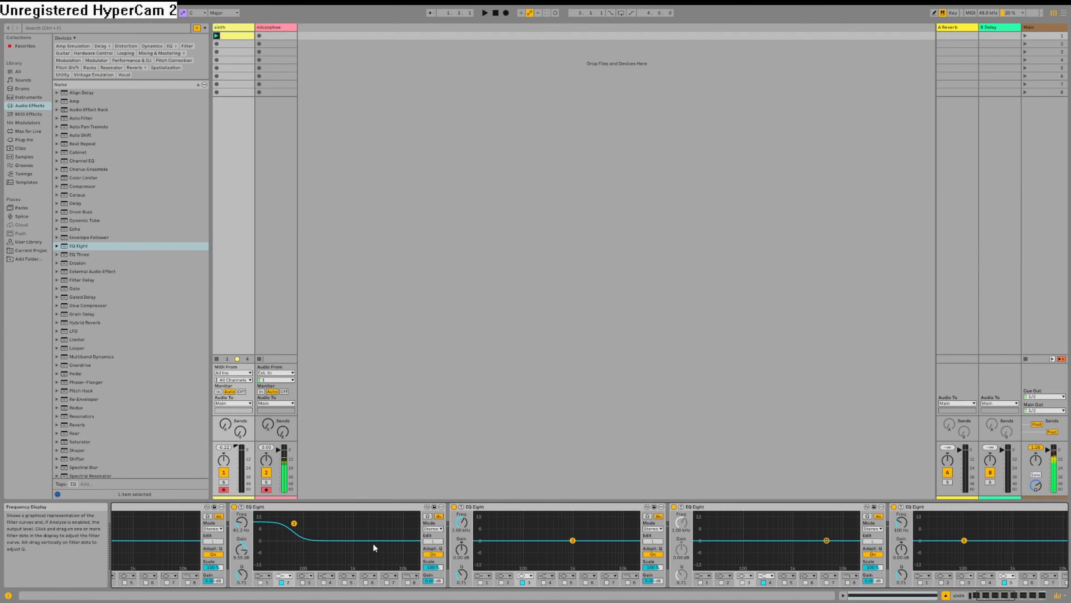
drag(572, 541, 553, 540)
click(528, 575)
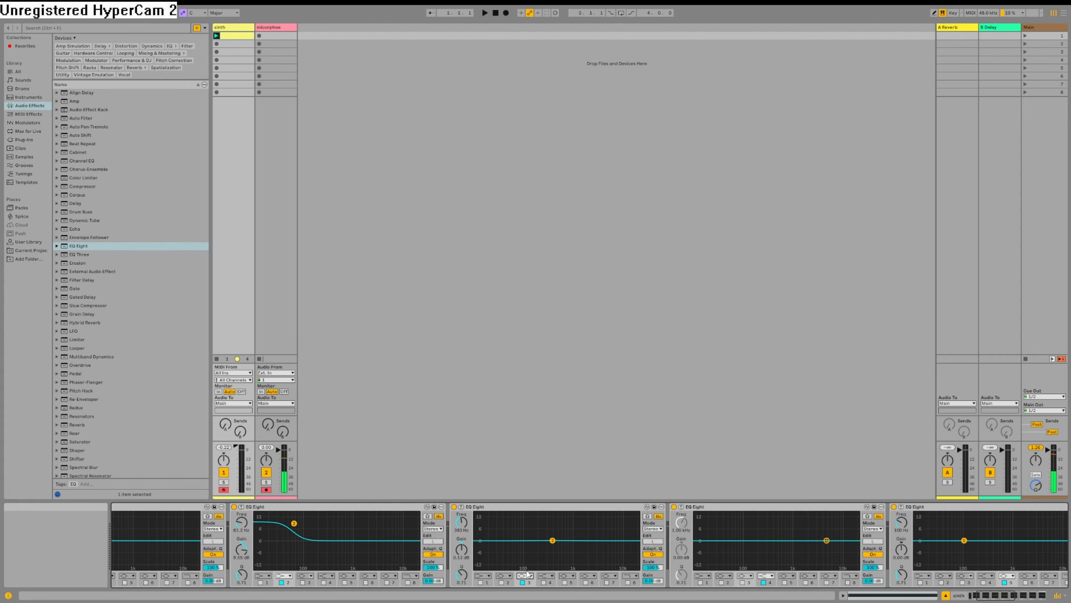
click(526, 547)
drag(552, 547, 552, 513)
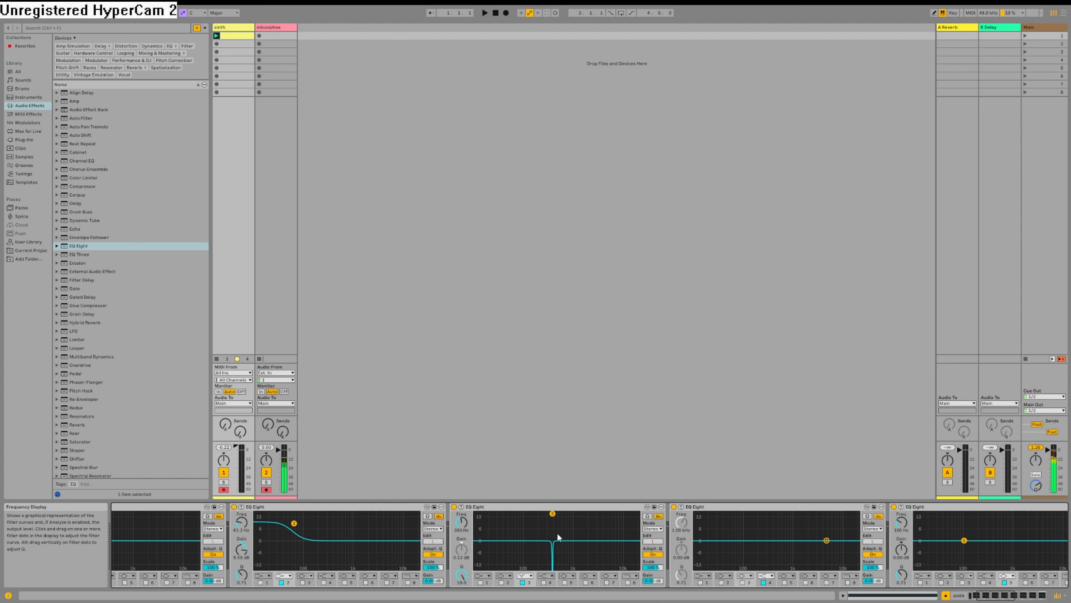
- Turn filter 4 of the fourth EQ Eight into a strongly resonant low cut at about 22 Hz
drag(996, 599, 999, 599)
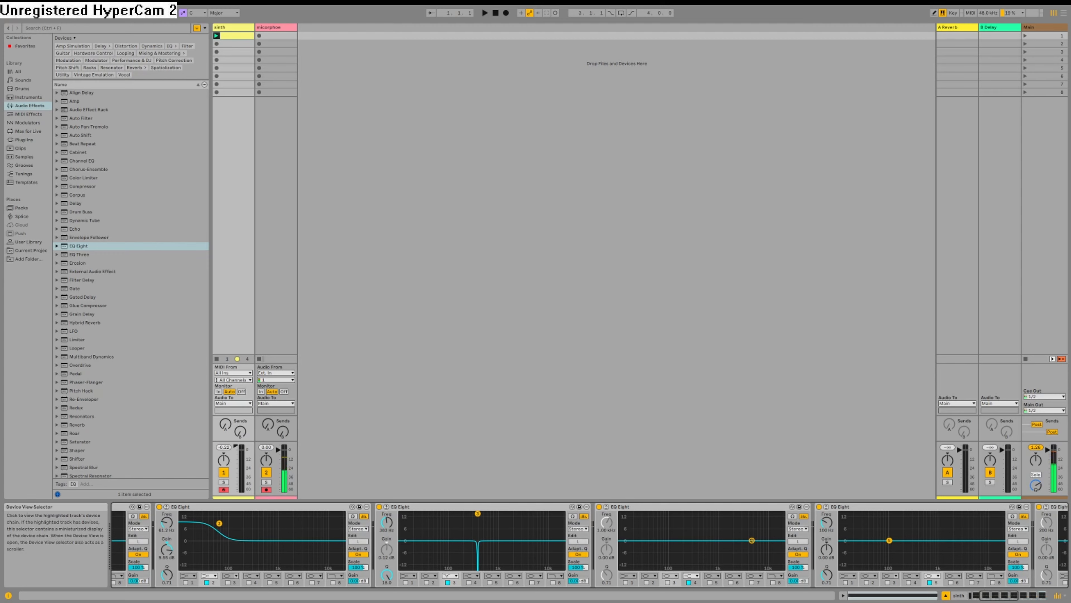
click(1010, 597)
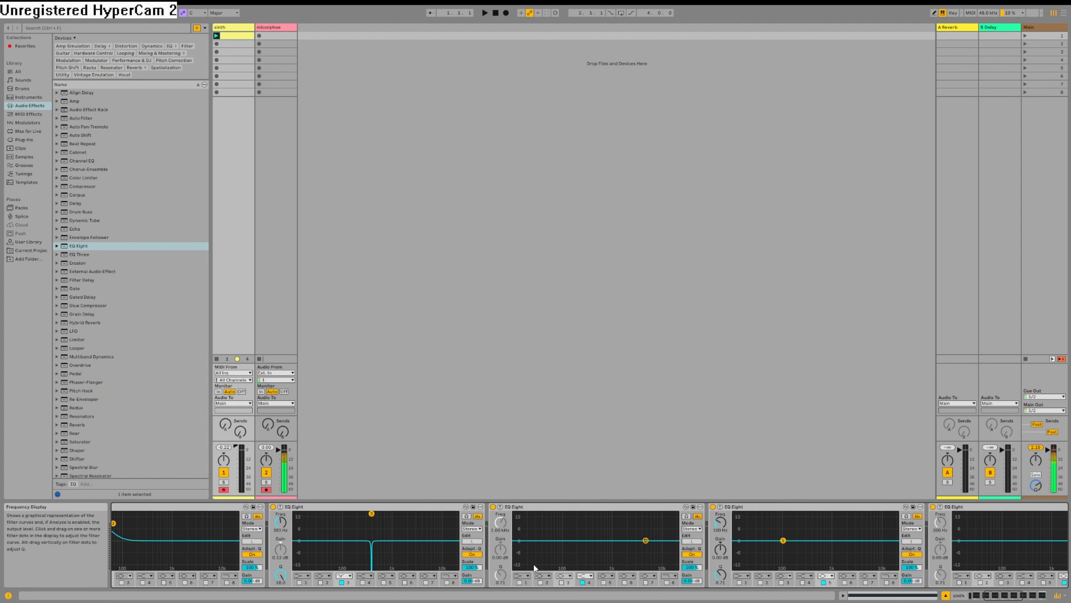
click(591, 576)
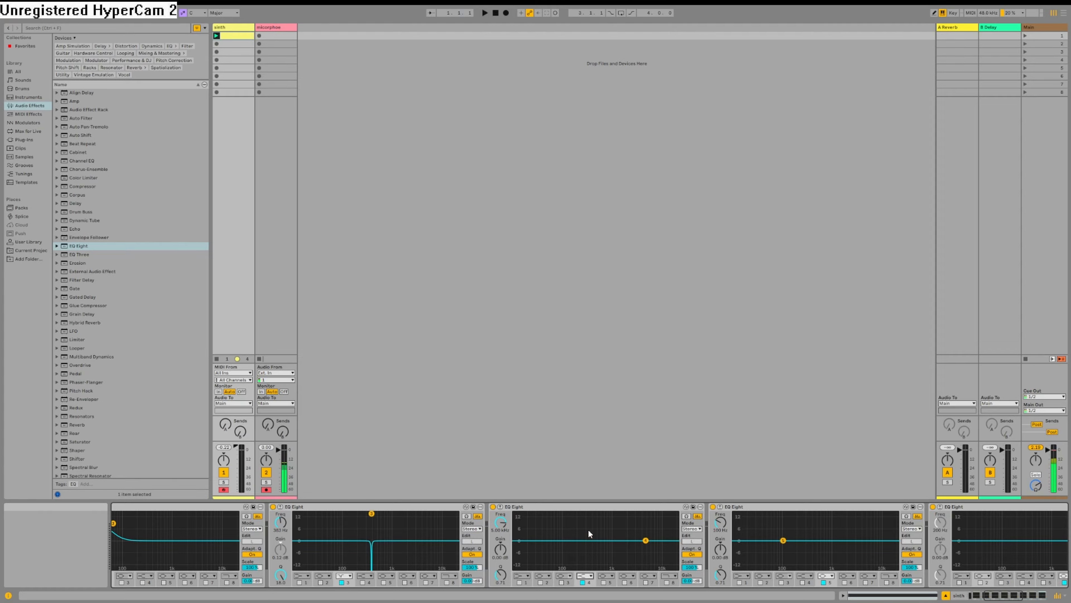
drag(645, 540, 531, 527)
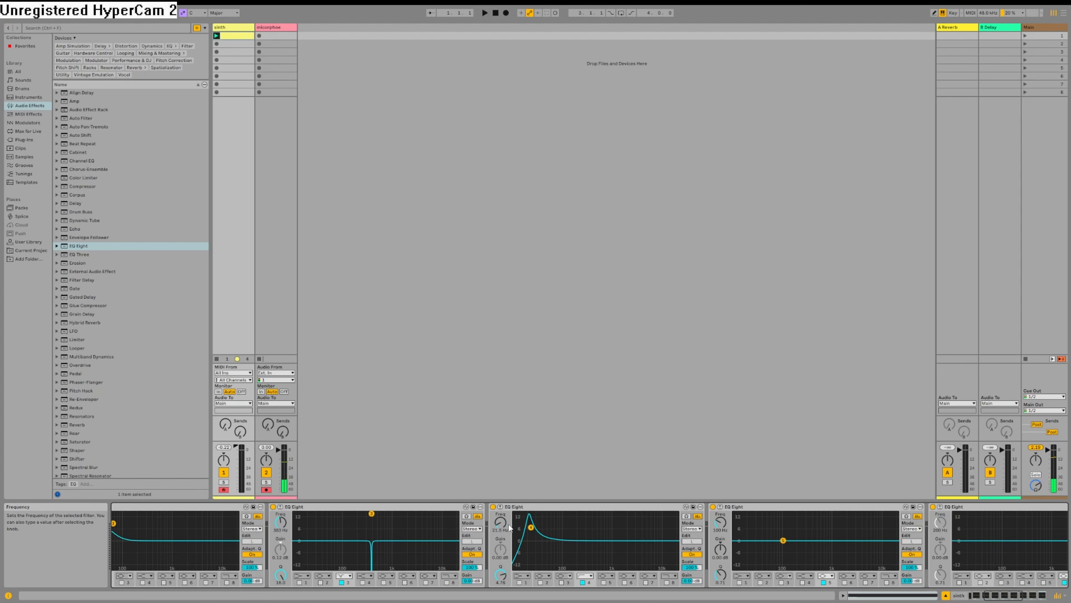
drag(531, 528, 532, 520)
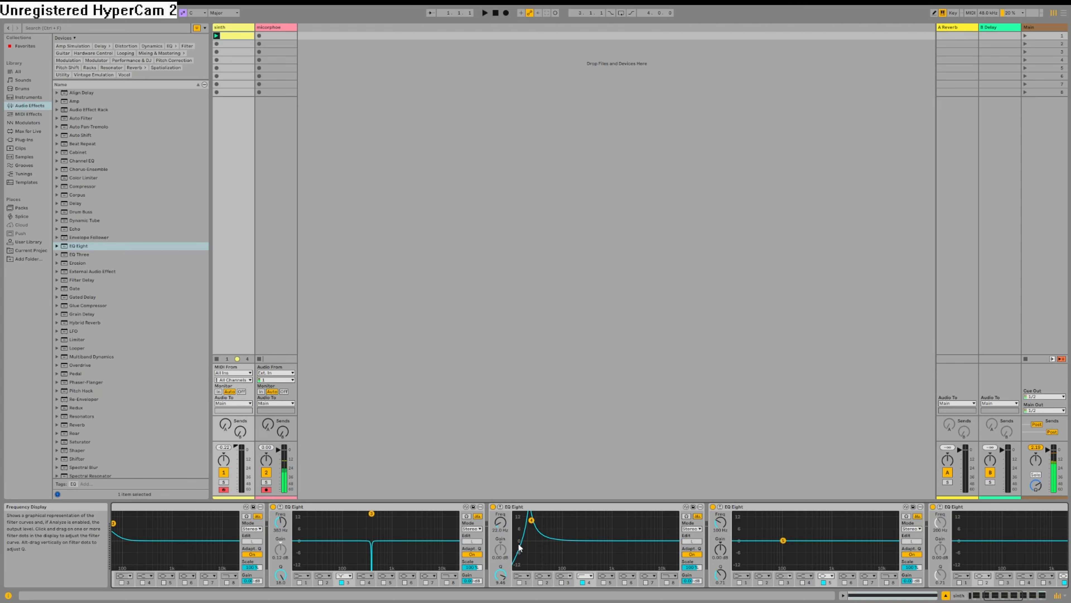
- Turn filter 5 of the fifth EQ Eight into a high cut at about 94 Hz
drag(996, 595, 1001, 596)
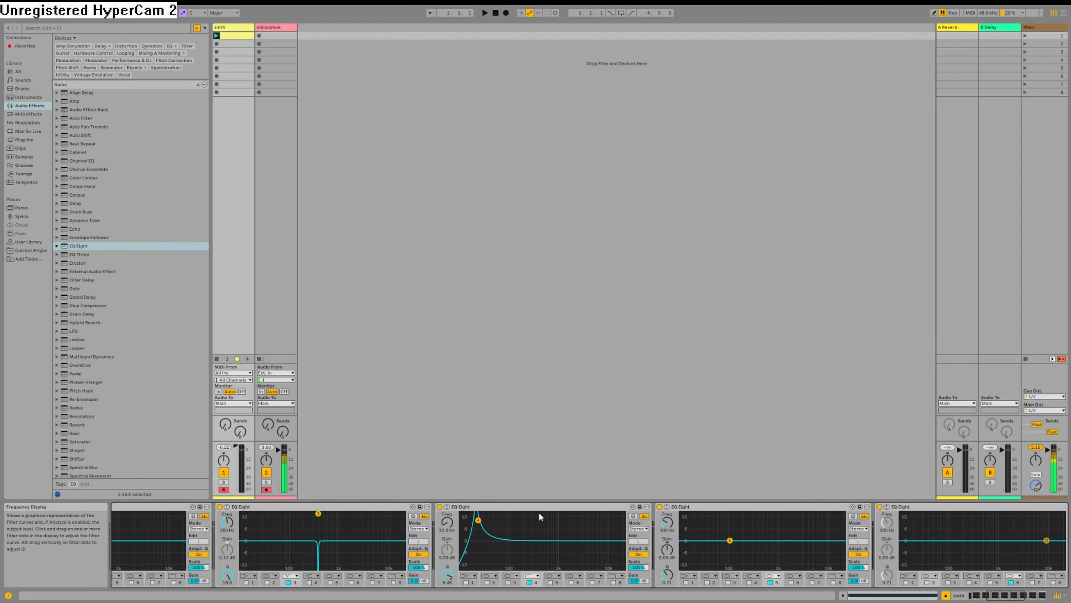
click(774, 565)
drag(731, 547, 726, 546)
- Make filter 6 of the sixth EQ Eight a resonant low cut at about 1.32 kHz and raise the fifth's high cut to about 174 Hz
drag(1013, 596, 1017, 596)
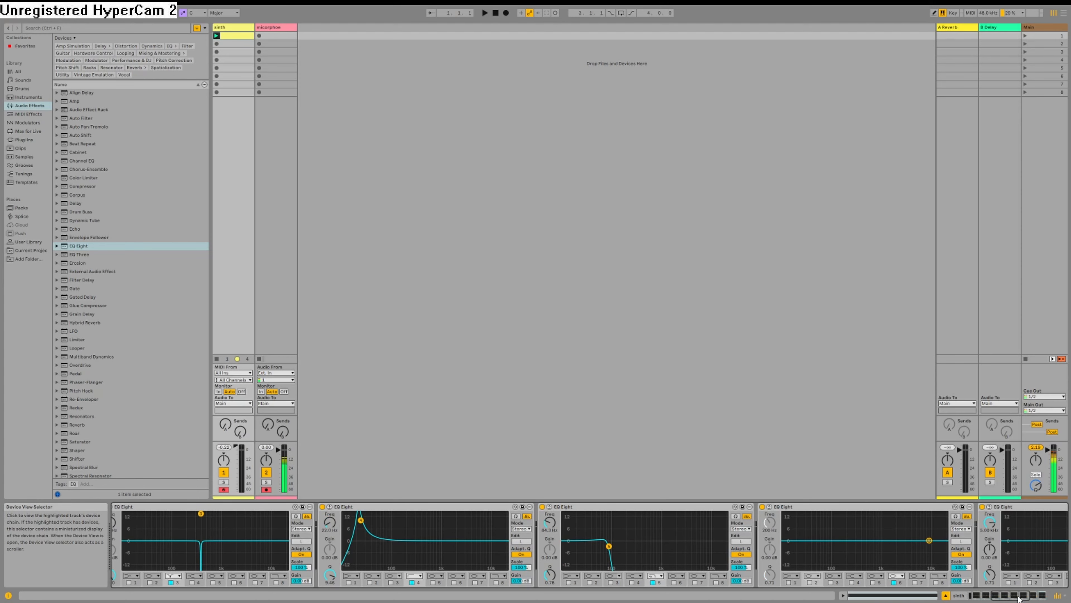
click(895, 581)
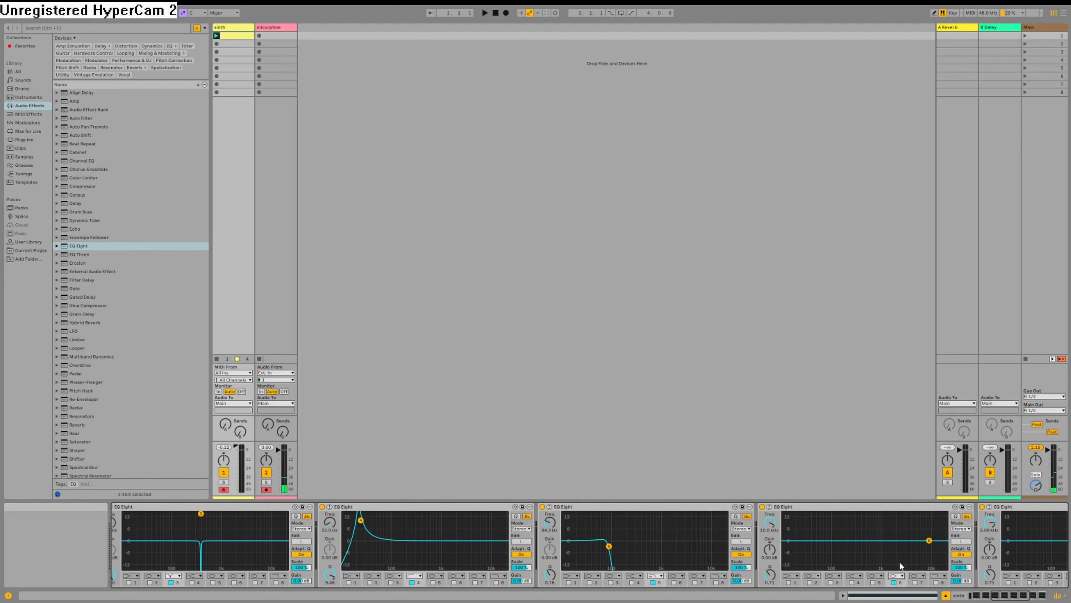
click(898, 522)
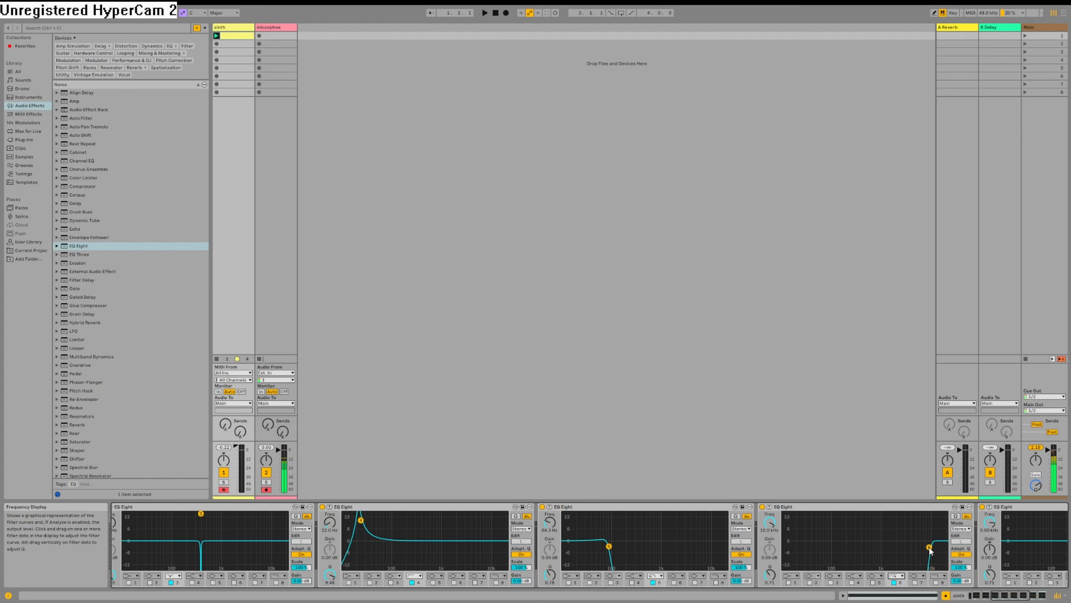
drag(609, 545, 624, 532)
drag(929, 547, 886, 534)
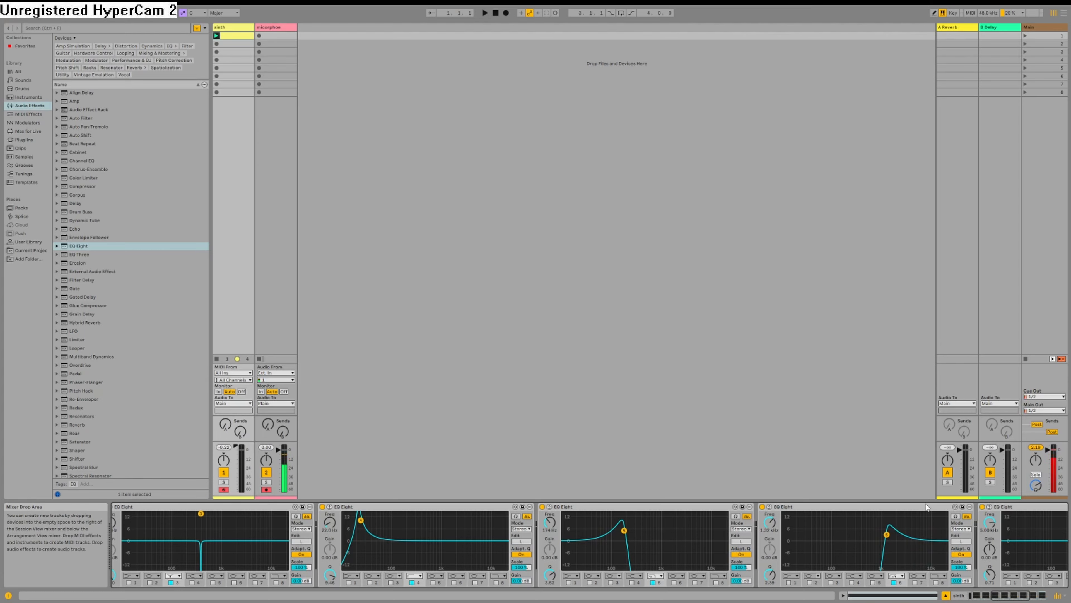
- Turn filter 7 of the seventh EQ Eight into a high shelf cutting about 14.5 dB at about 2.3 kHz
click(1007, 597)
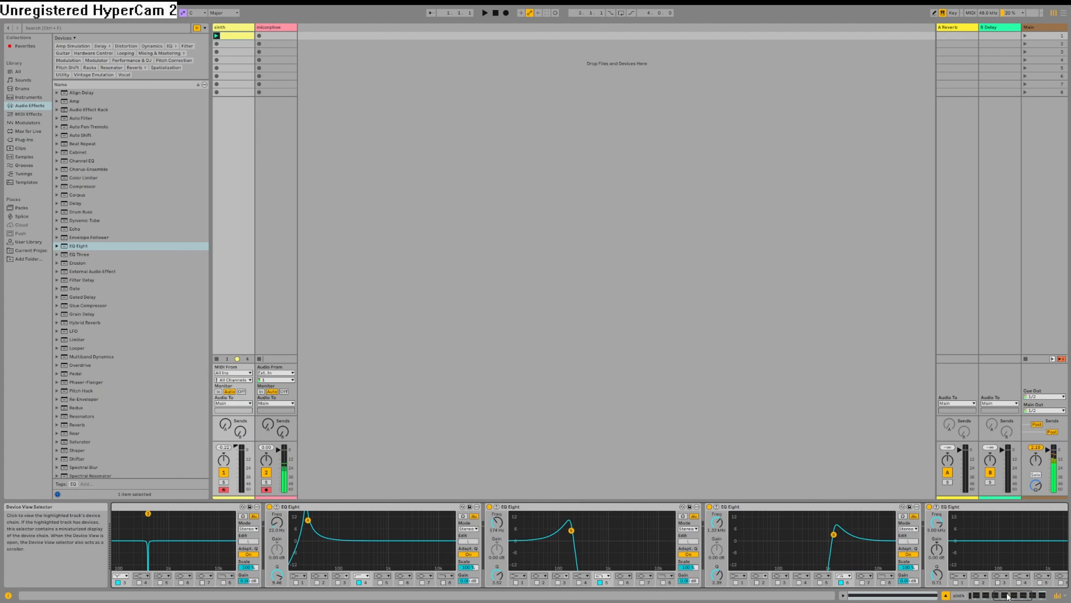
click(1009, 596)
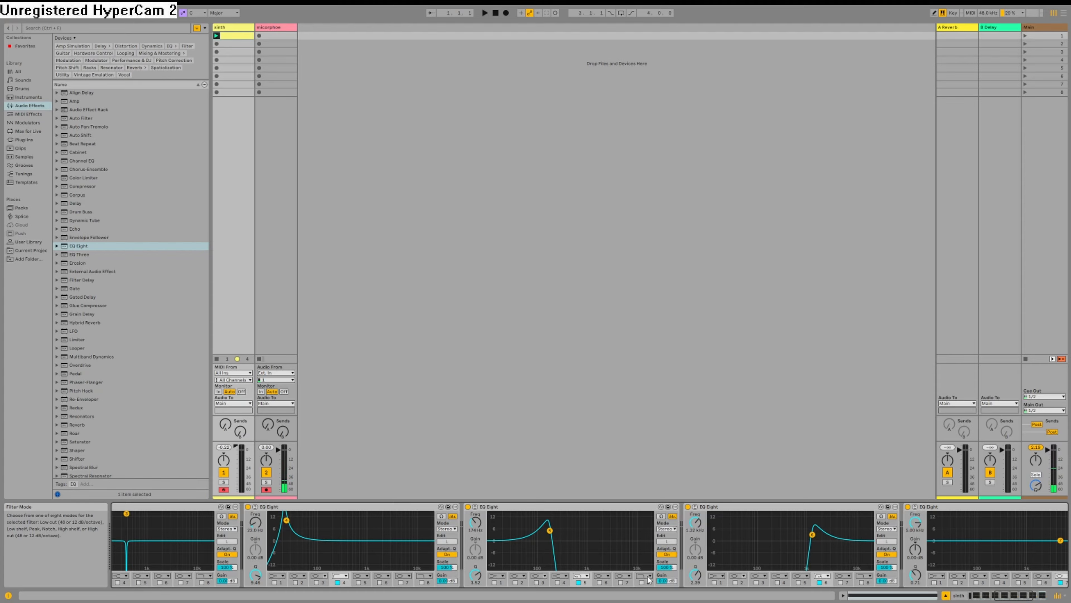
click(1006, 596)
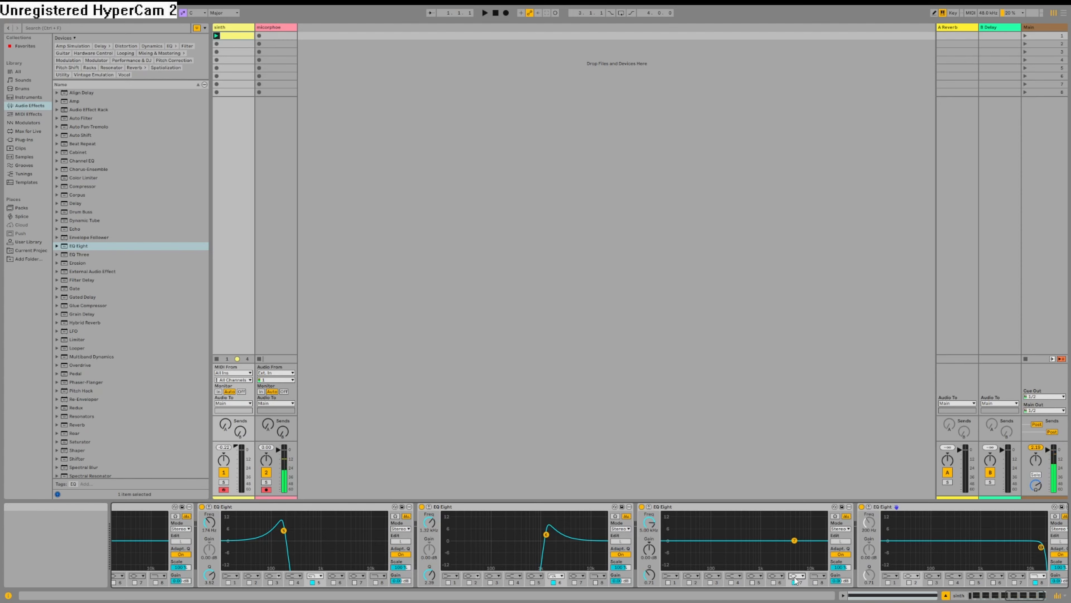
click(798, 551)
mouse_move(795, 540)
mouse_down()
mouse_move(795, 528)
mouse_move(781, 557)
mouse_up()
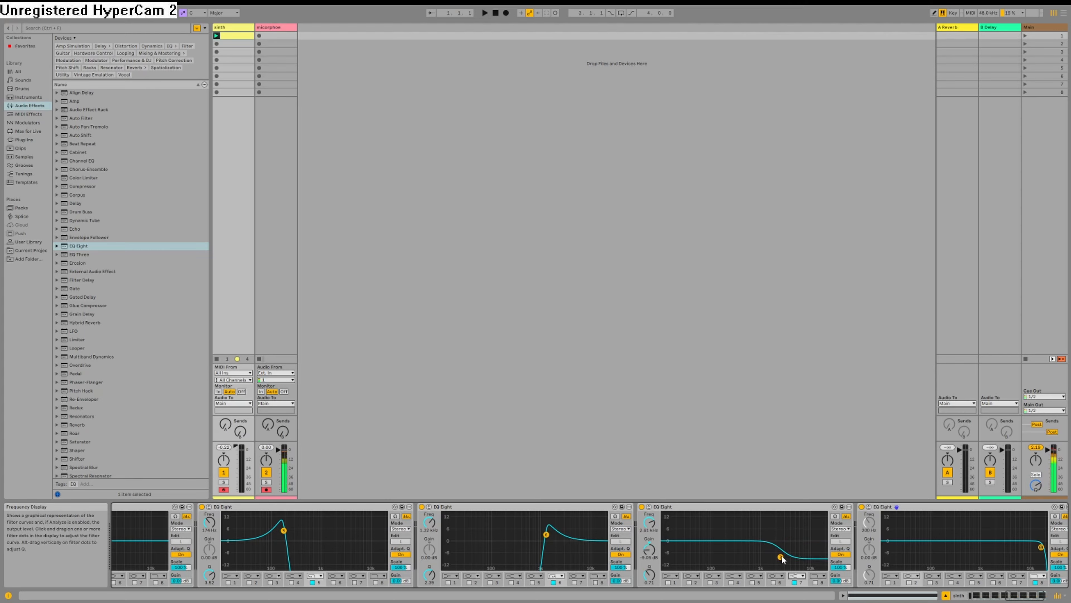
drag(782, 558, 777, 567)
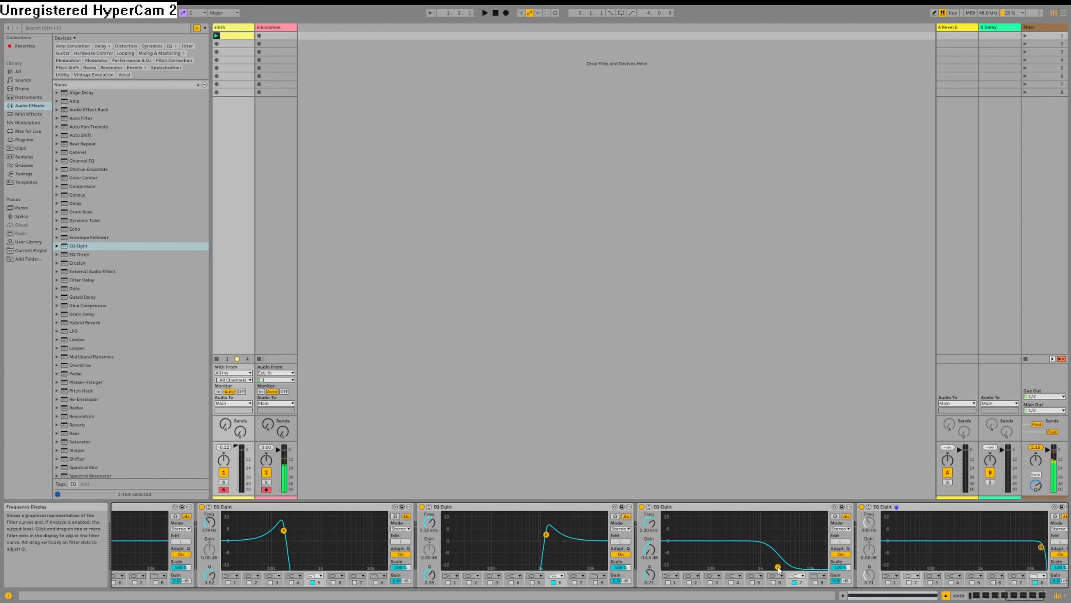
- Turn filter 8 of the last EQ Eight into a low cut at about 10 Hz with a low Q
click(1039, 577)
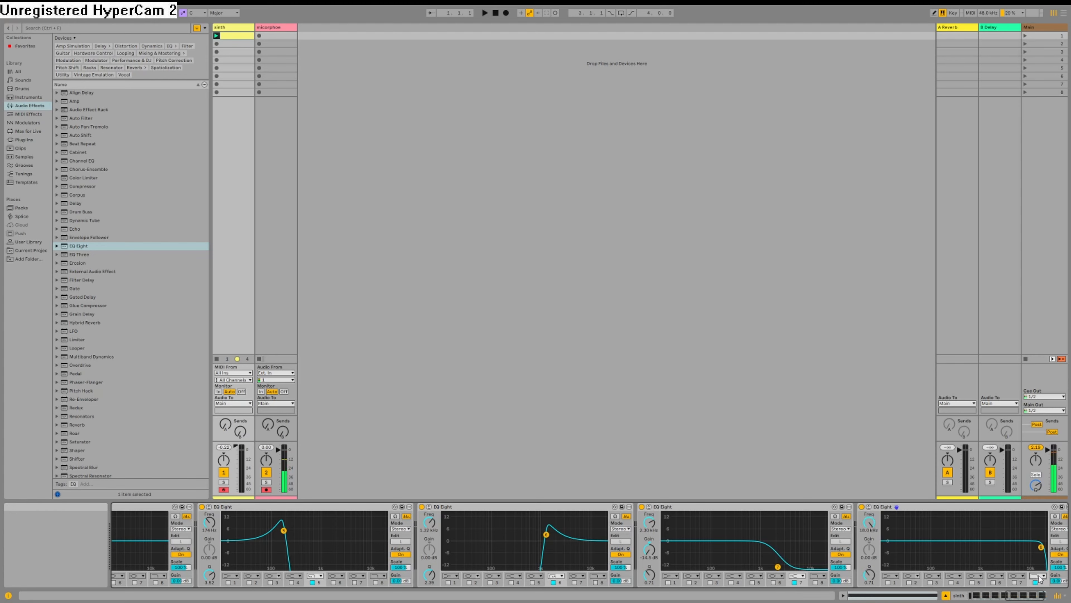
drag(1041, 547, 1020, 568)
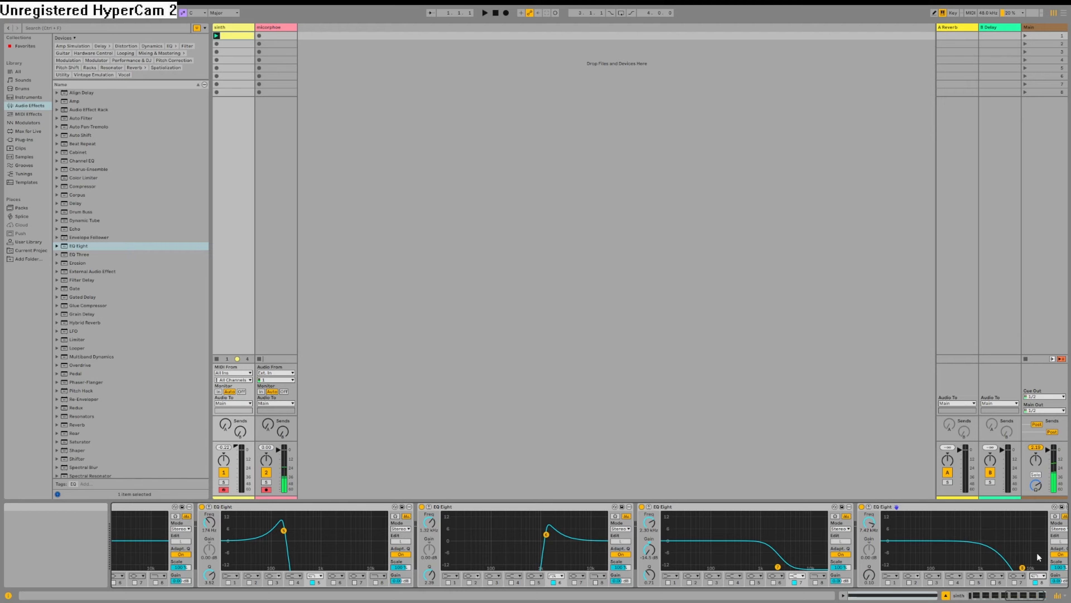
click(1035, 529)
drag(1020, 567, 888, 559)
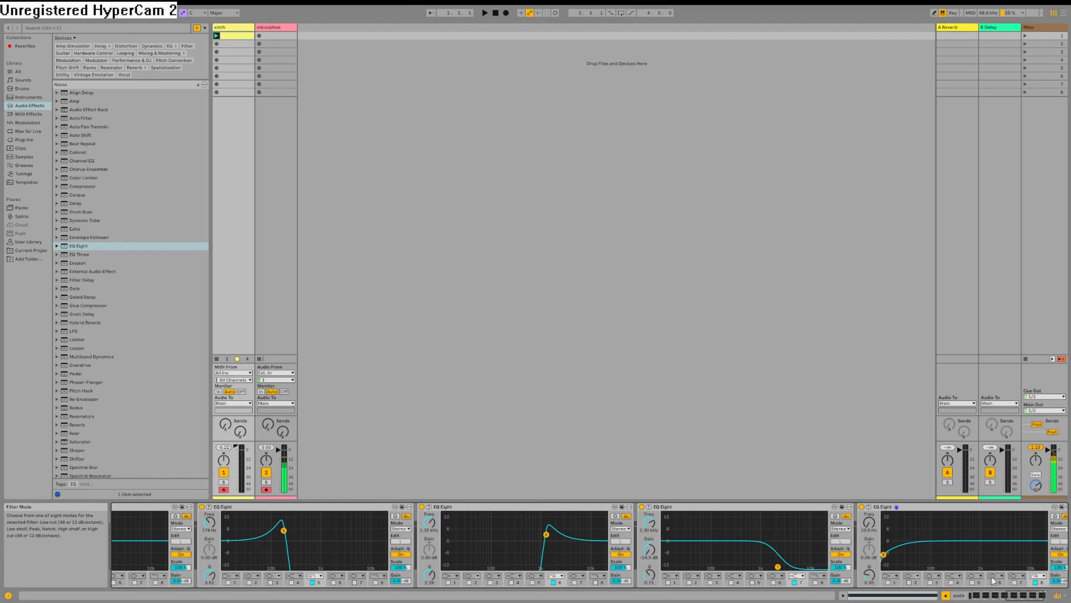
- Examine the filter curves of the EQ Eight devices from the start to the end of the chain
drag(1019, 592, 983, 598)
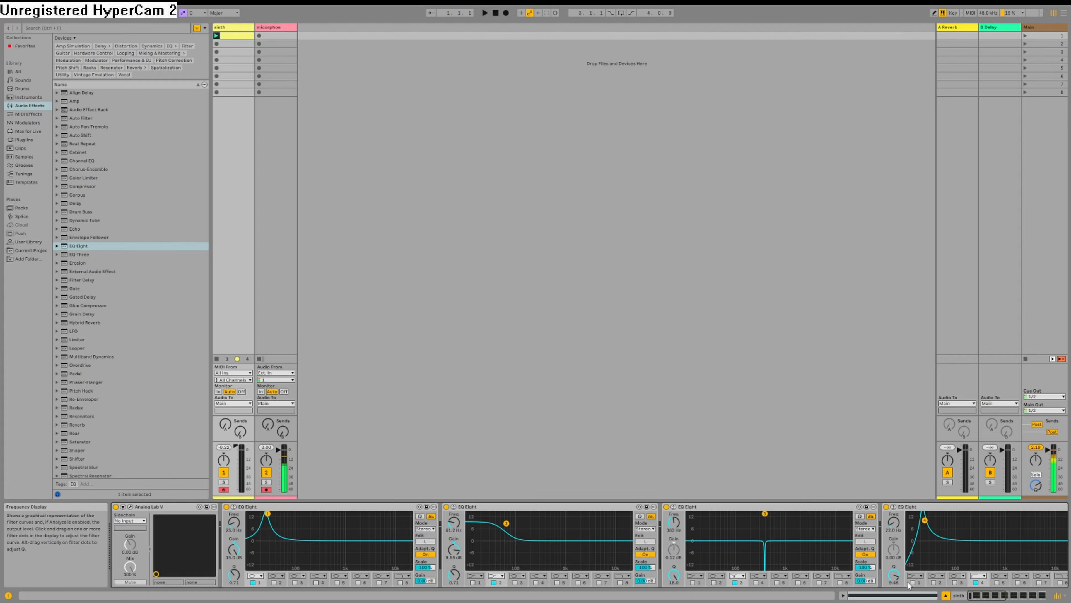
drag(987, 595, 1000, 595)
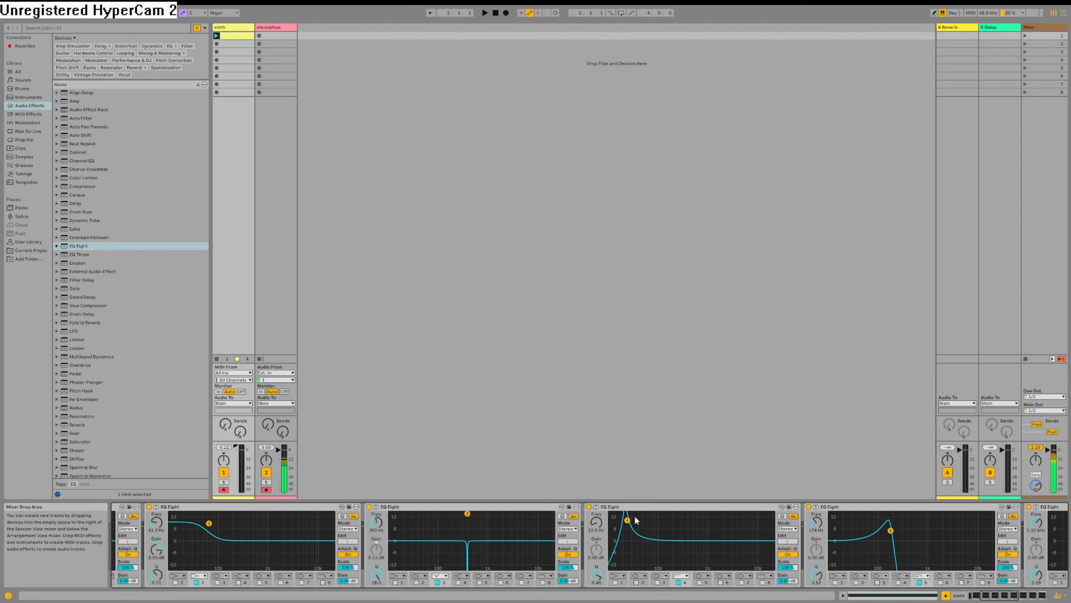
drag(993, 595, 1010, 594)
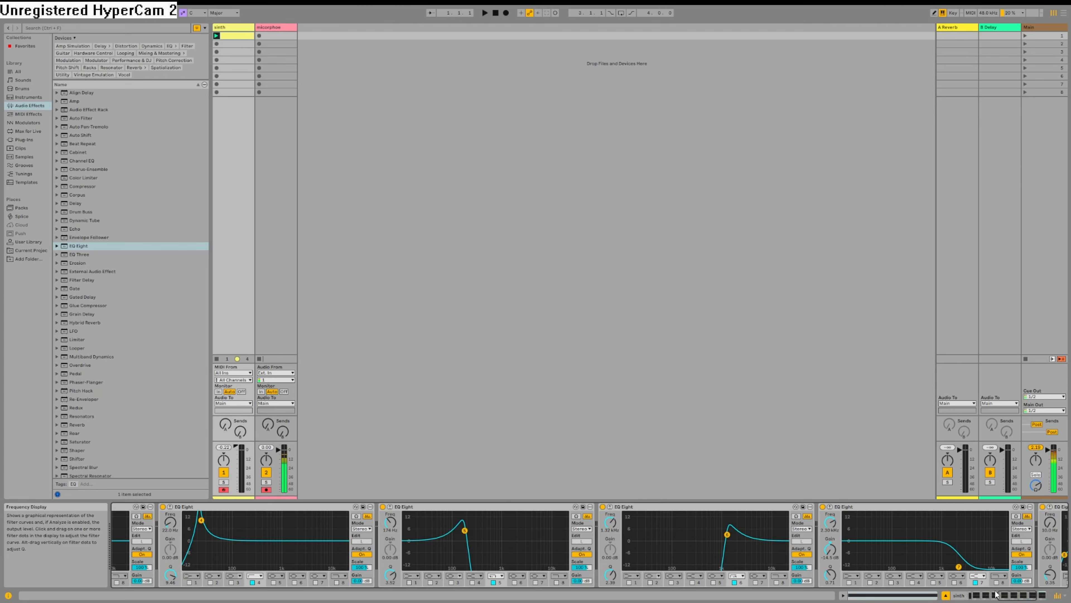
drag(1007, 594, 1011, 595)
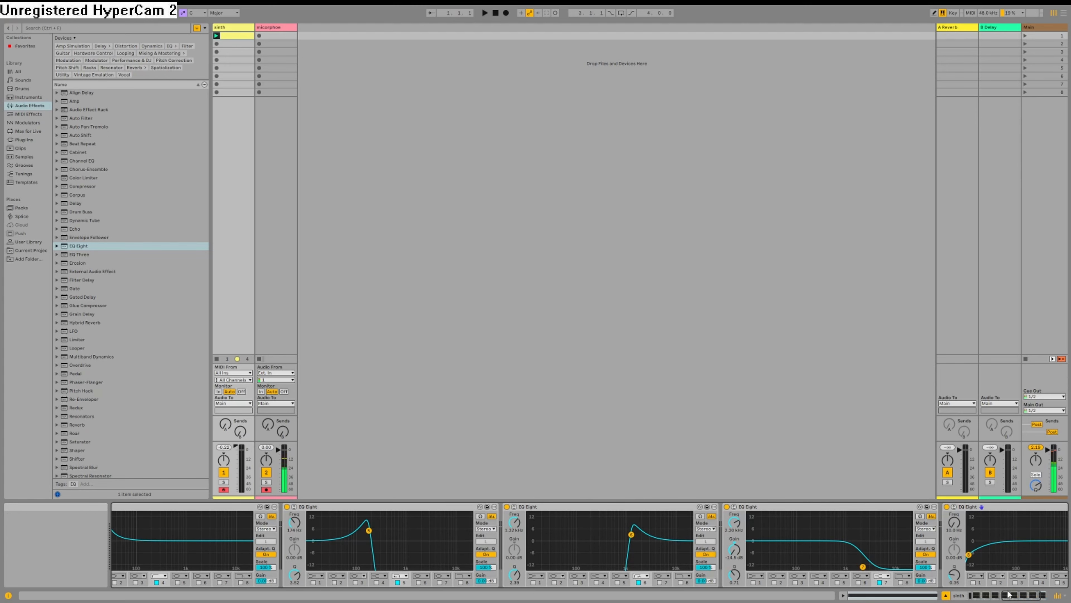
drag(1013, 595, 1019, 594)
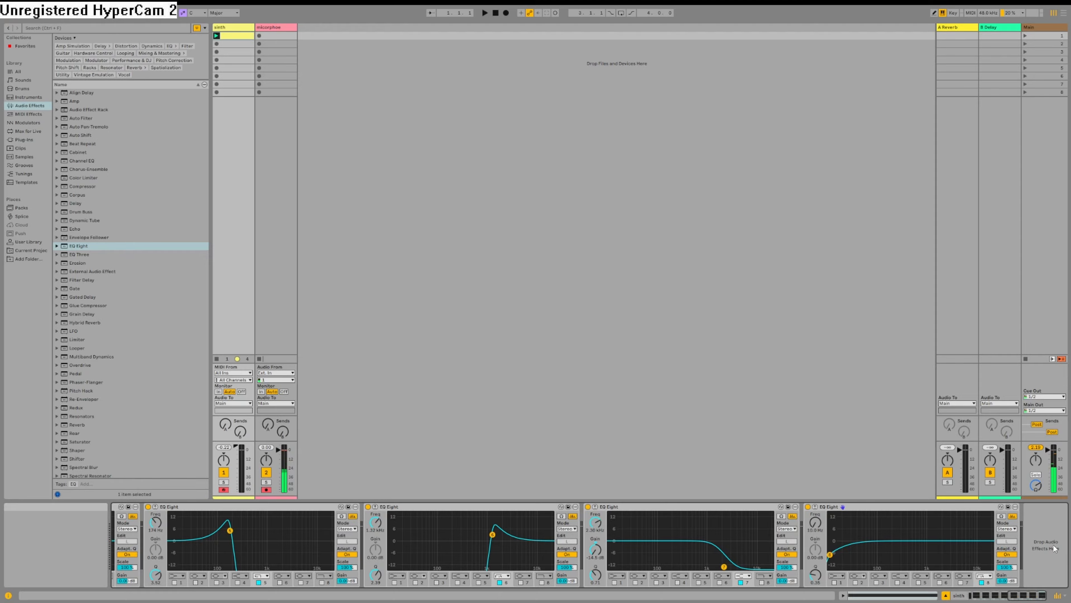
- Play the synth clip and examine its spectrum in the first EQ Eight devices of the chain
click(217, 35)
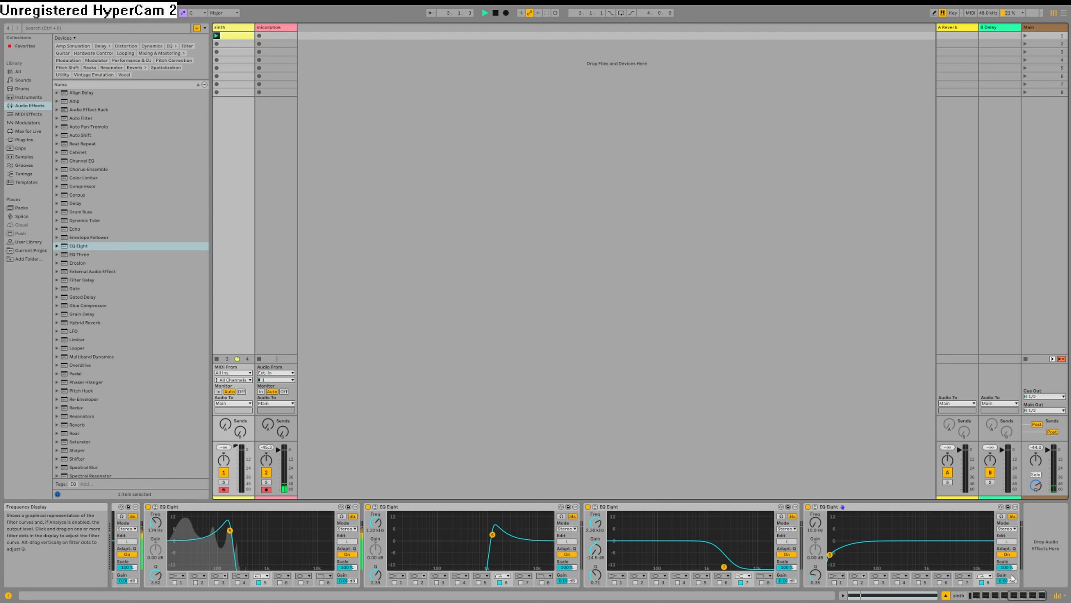
click(1014, 595)
drag(1013, 593, 977, 593)
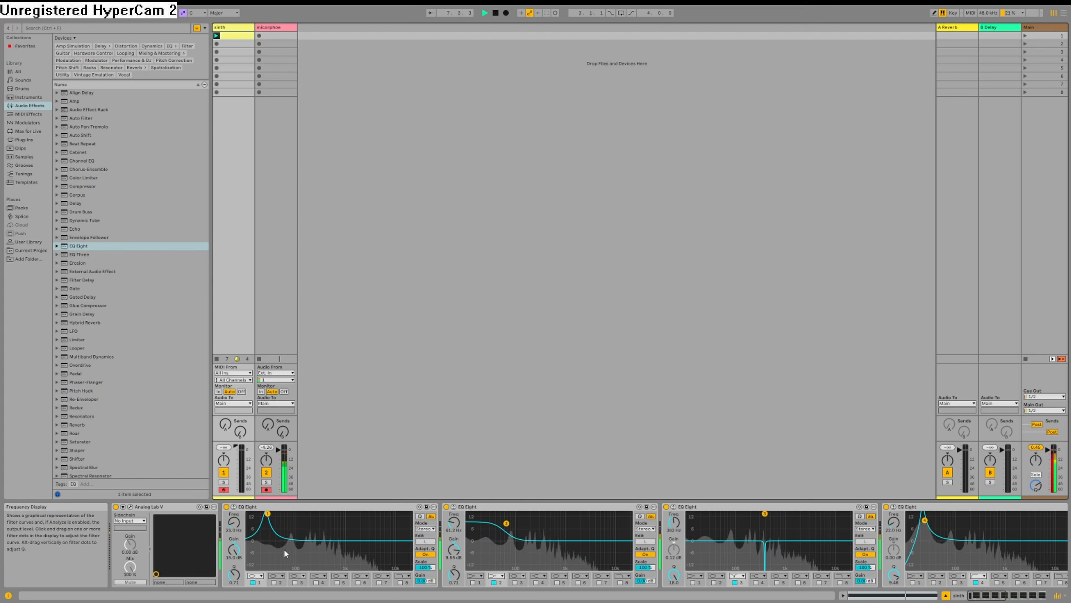
- Raise the fifth EQ Eight's high cut to about 2.25 kHz and lower the sixth's low cut to about 527 Hz
drag(990, 597, 1020, 593)
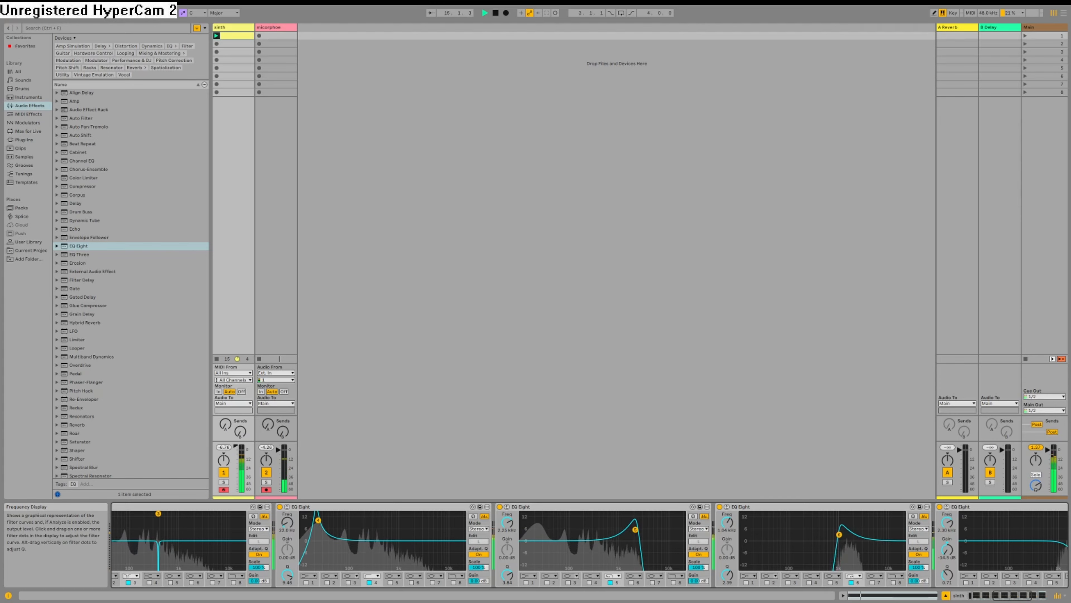
drag(840, 534, 824, 531)
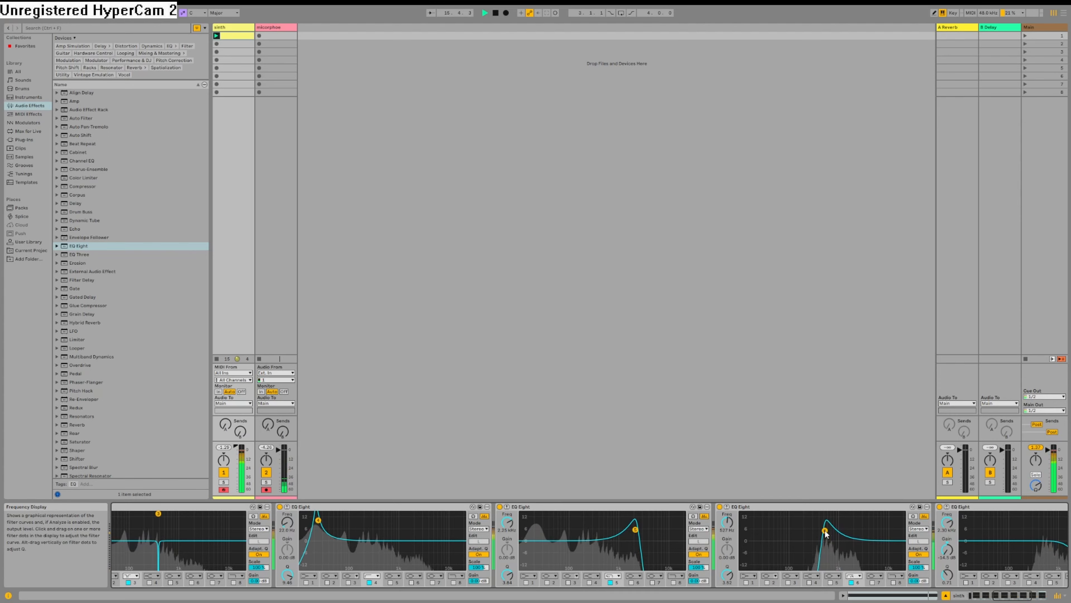
- Raise the high shelf frequency in the seventh EQ Eight to about 2.78 kHz
click(1004, 595)
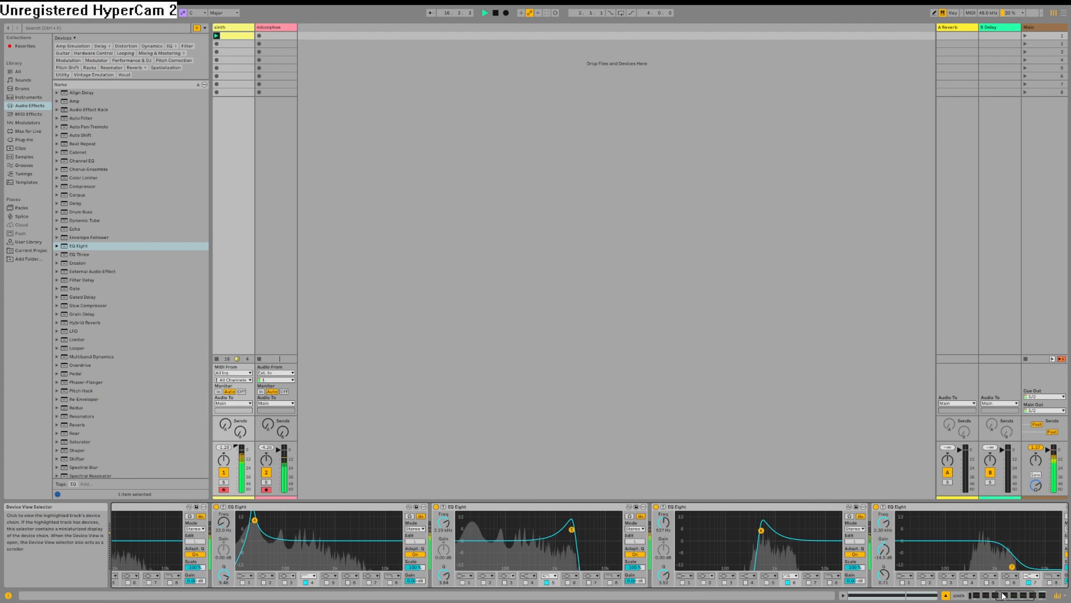
drag(1003, 594, 1006, 594)
mouse_move(916, 566)
mouse_down()
mouse_move(922, 552)
mouse_move(920, 567)
mouse_up()
- Lower the fifth EQ Eight's high cut to about 1.78 kHz and raise its Q to 18
drag(1013, 595, 1014, 595)
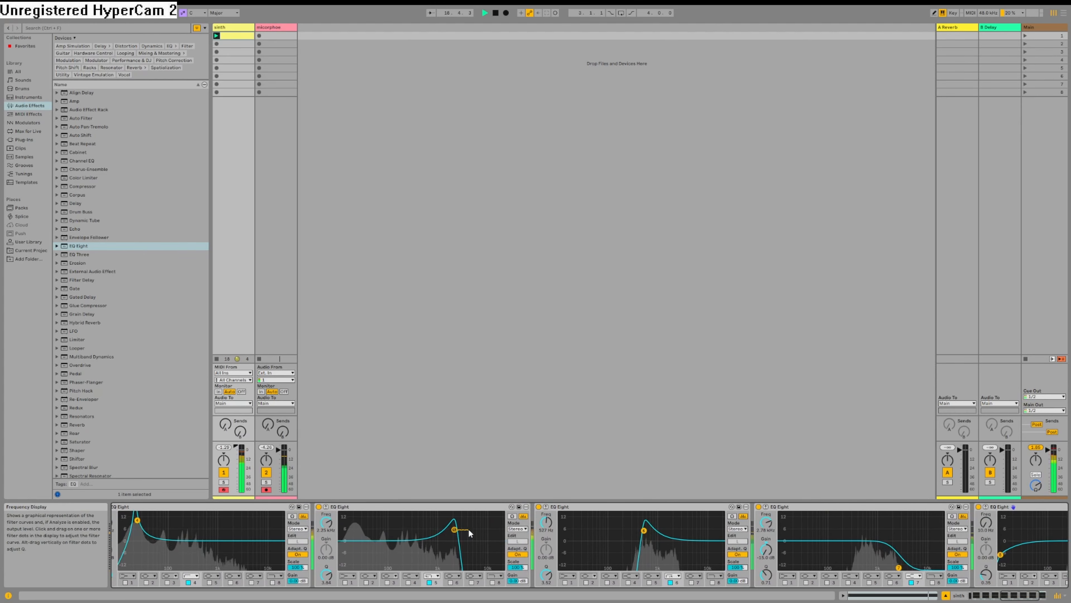
drag(468, 533, 448, 514)
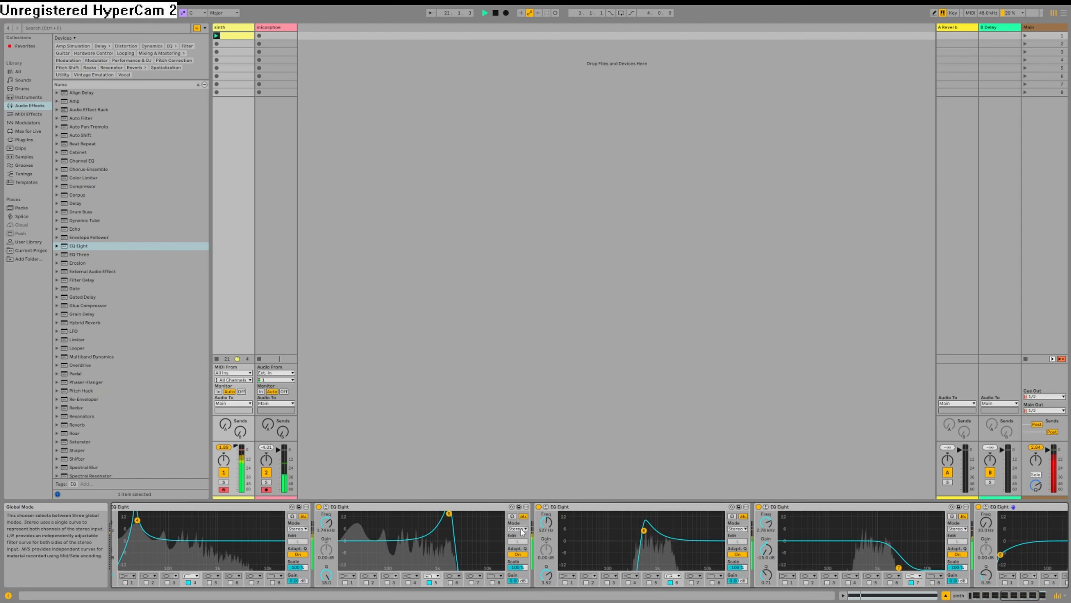
- Set the fifth EQ Eight's scale to 200% and raise its output gain to about 12 dB
drag(518, 568, 518, 526)
drag(518, 581, 518, 545)
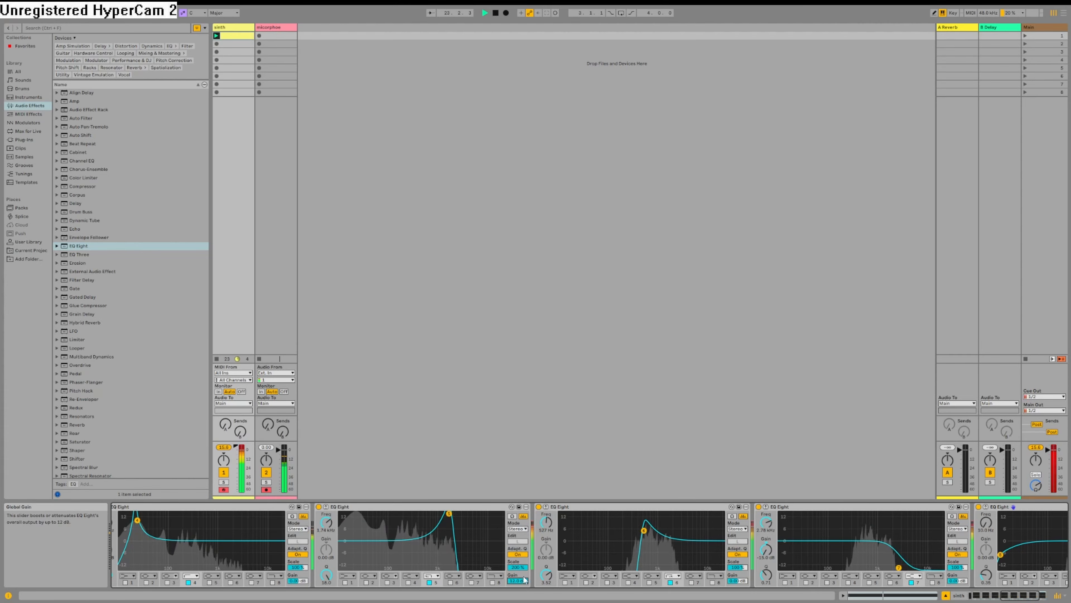
- Lower the sixth EQ Eight's low cut to about 340 Hz with a Q of about 7.3, and set its scale to 200%
drag(645, 530, 632, 523)
drag(738, 567, 738, 531)
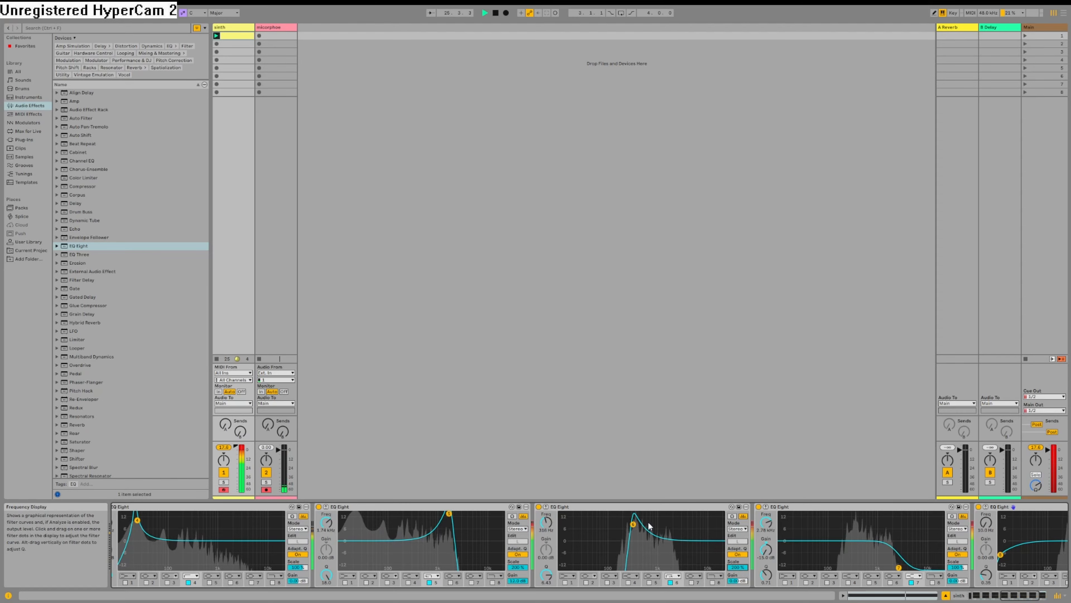
drag(633, 524, 633, 523)
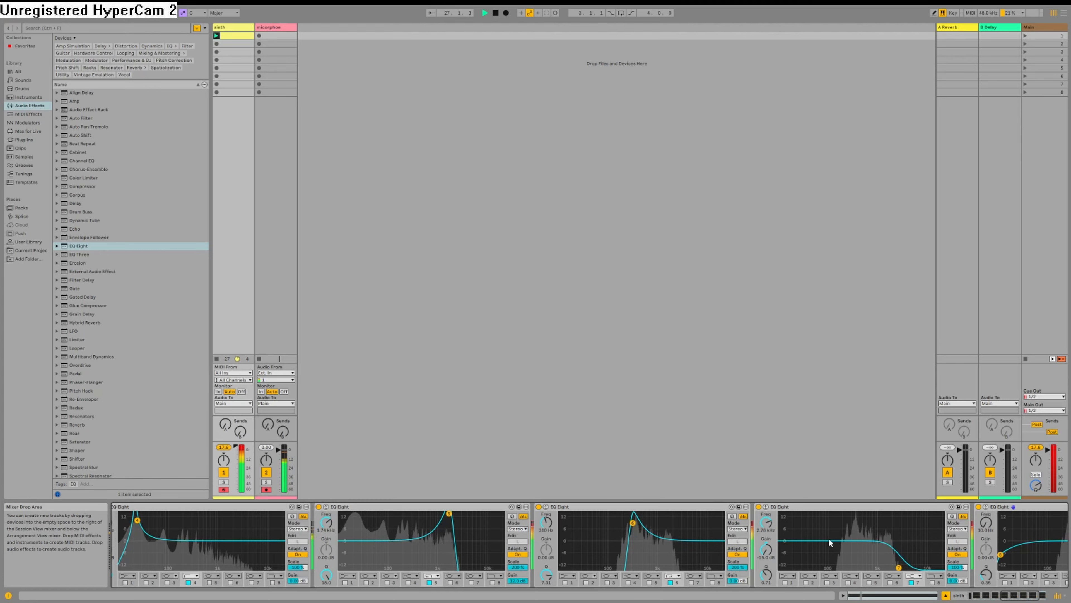
- Raise the seventh EQ Eight's high shelf frequency to about 5.74 kHz and set the eighth's filter frequency to about 23 Hz
scroll(818, 553, right, 3)
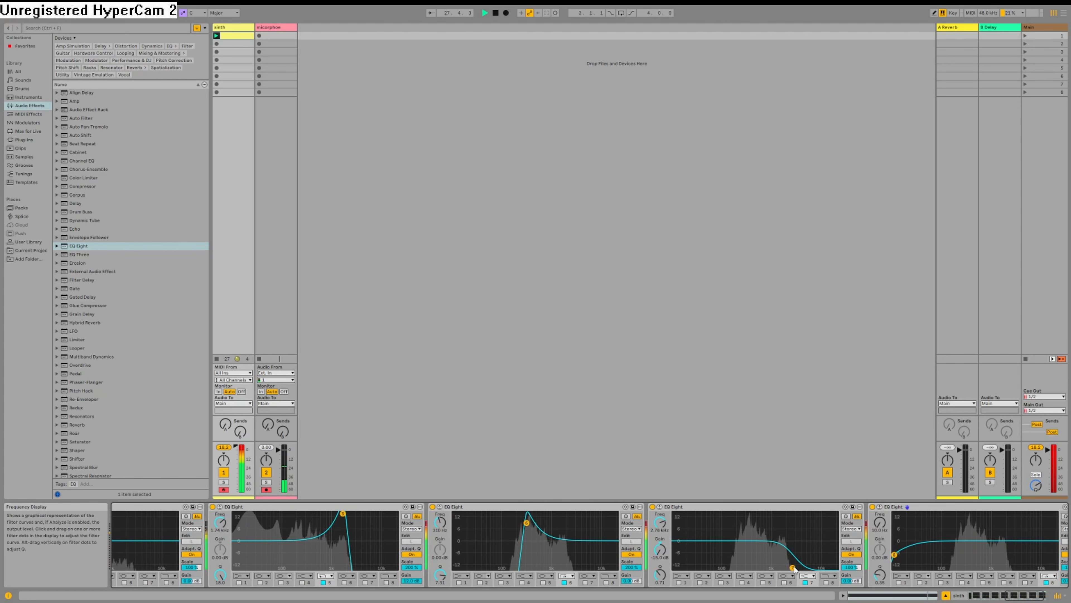
drag(793, 568, 850, 570)
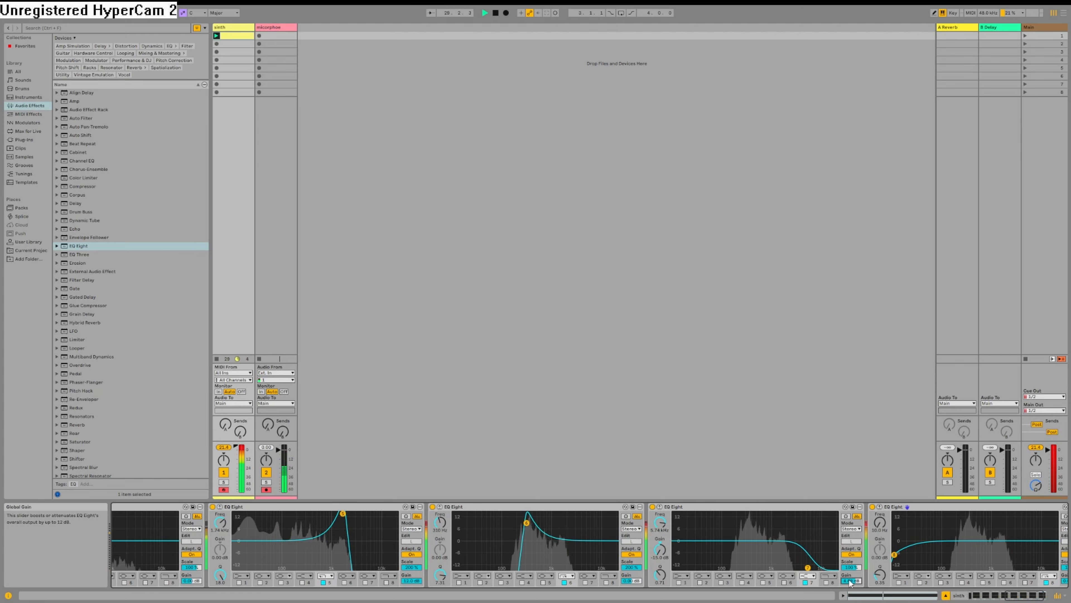
click(1021, 598)
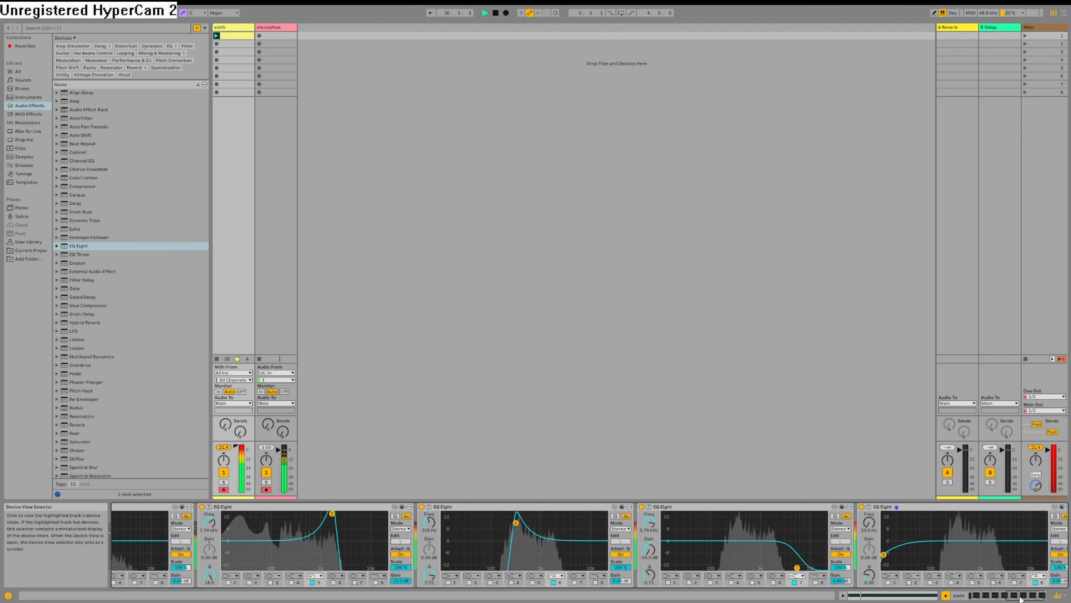
click(1020, 598)
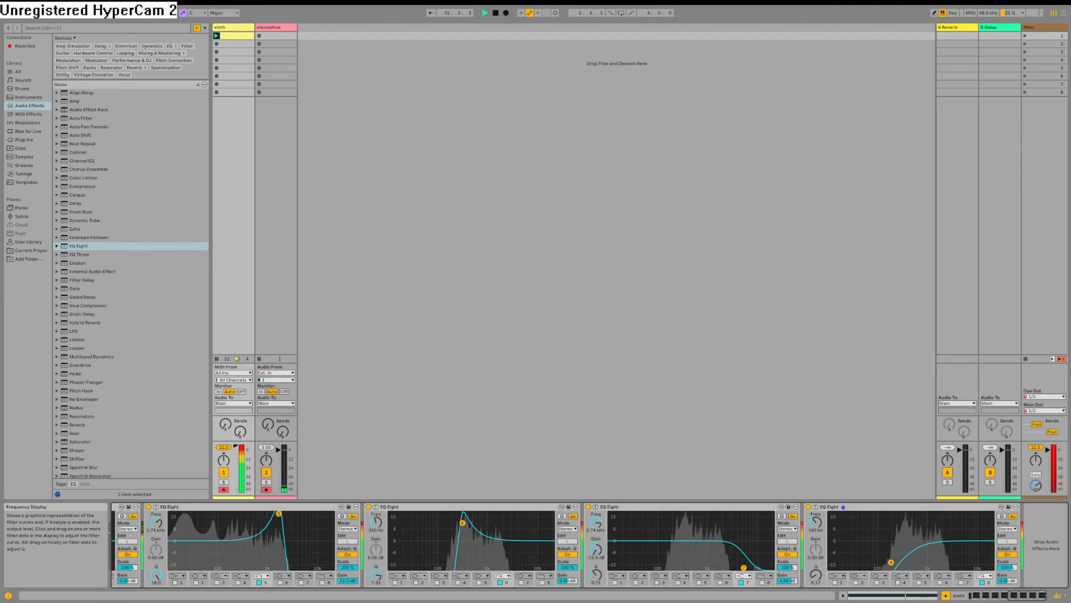
drag(891, 563, 816, 566)
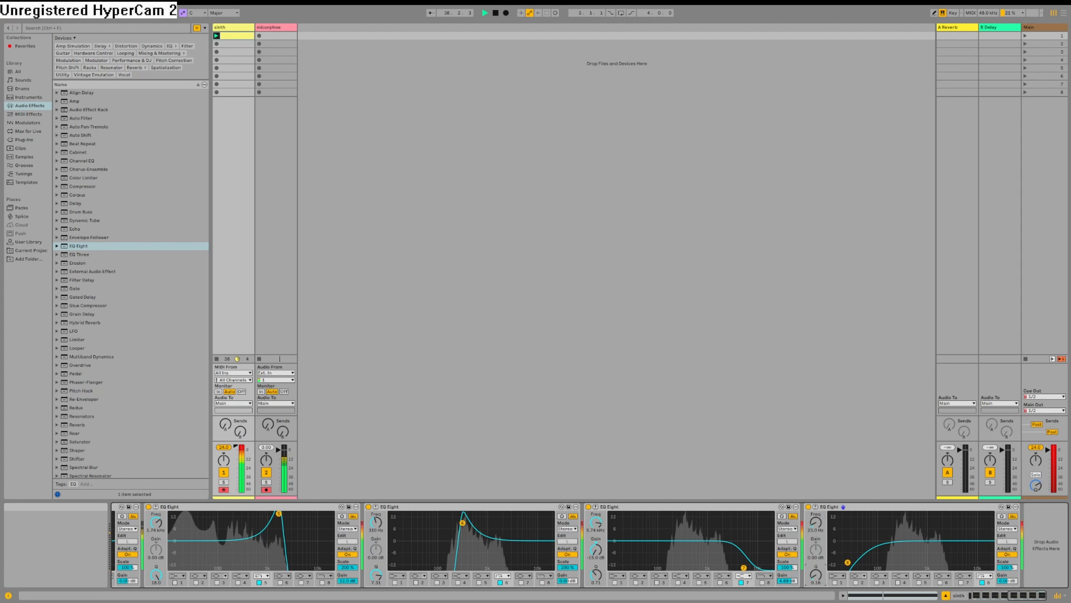
- Raise the fourth EQ Eight's output gain to about 12 dB and set its scale to 200%
click(1003, 598)
drag(1002, 596, 1000, 592)
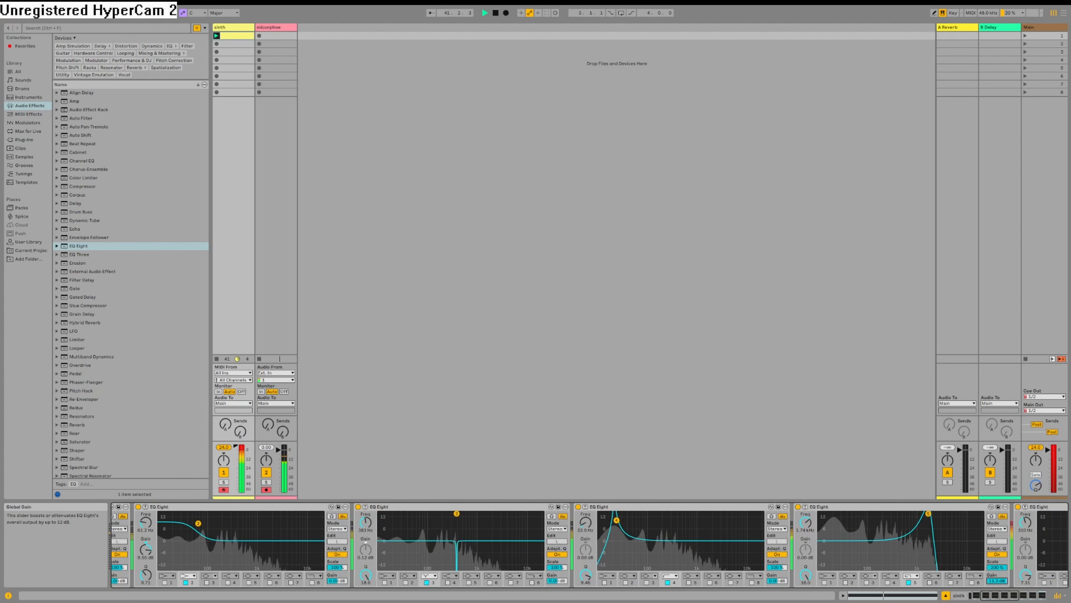
drag(1004, 581, 999, 594)
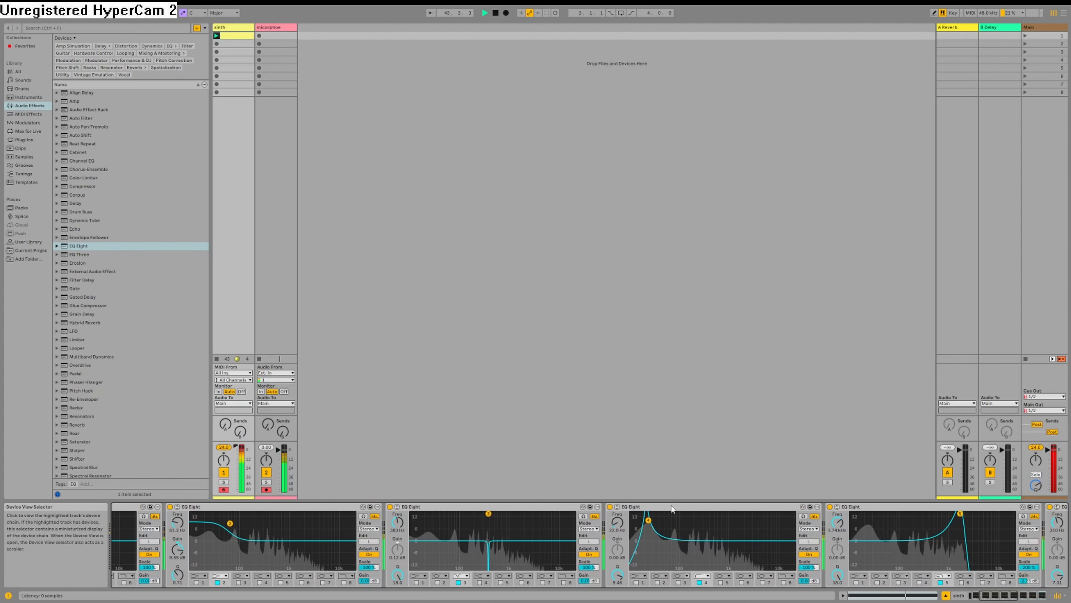
drag(808, 581, 809, 564)
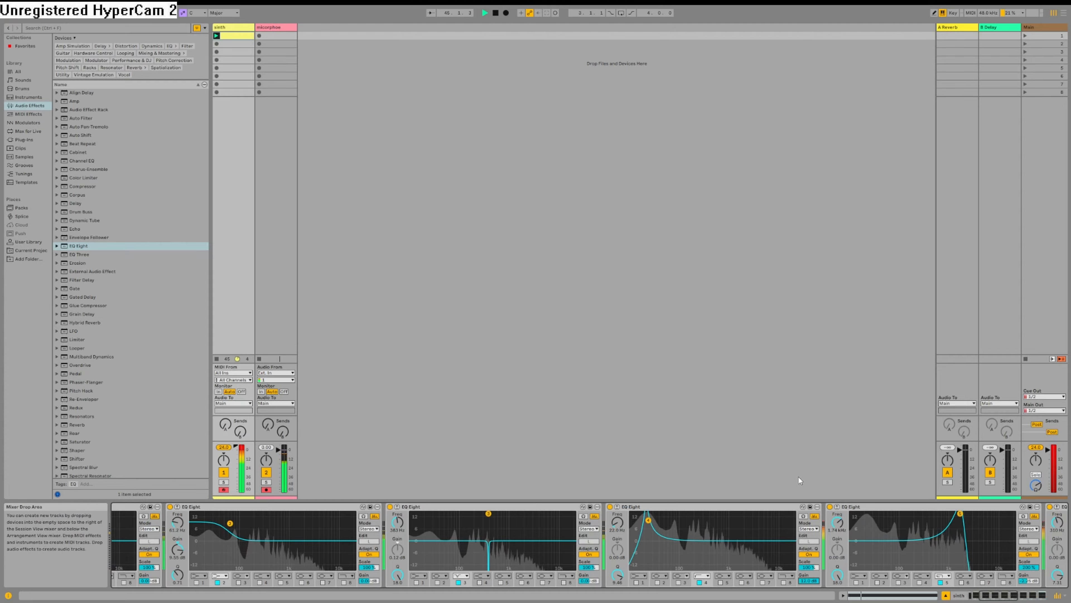
drag(1000, 596, 1013, 596)
drag(500, 567, 500, 550)
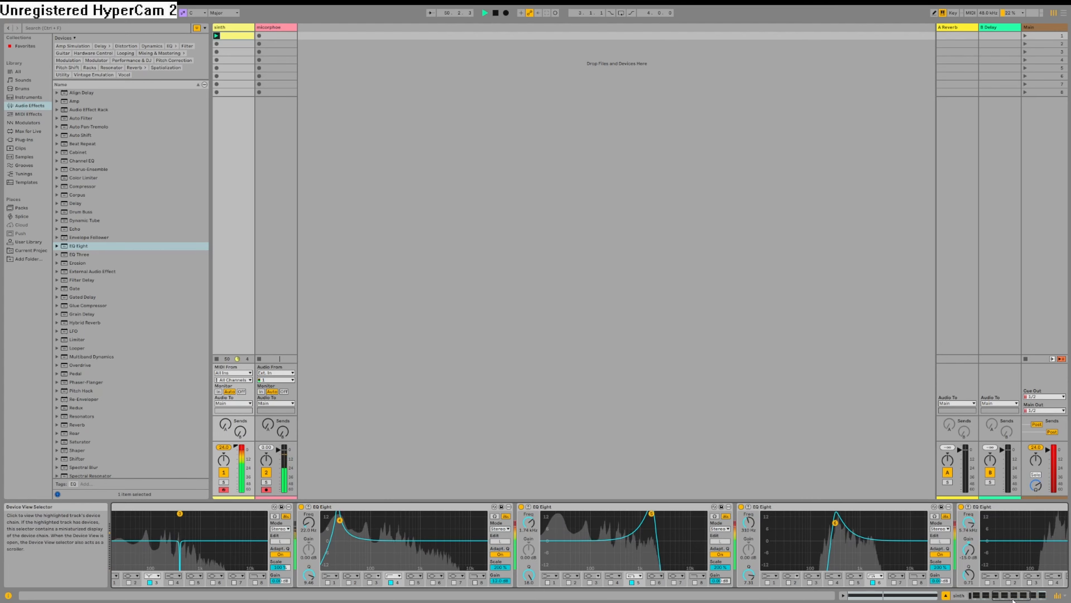
- Stop the synth clip's playback and briefly replay it from the start with the first EQ Eight devices in view
scroll(885, 565, down, 5)
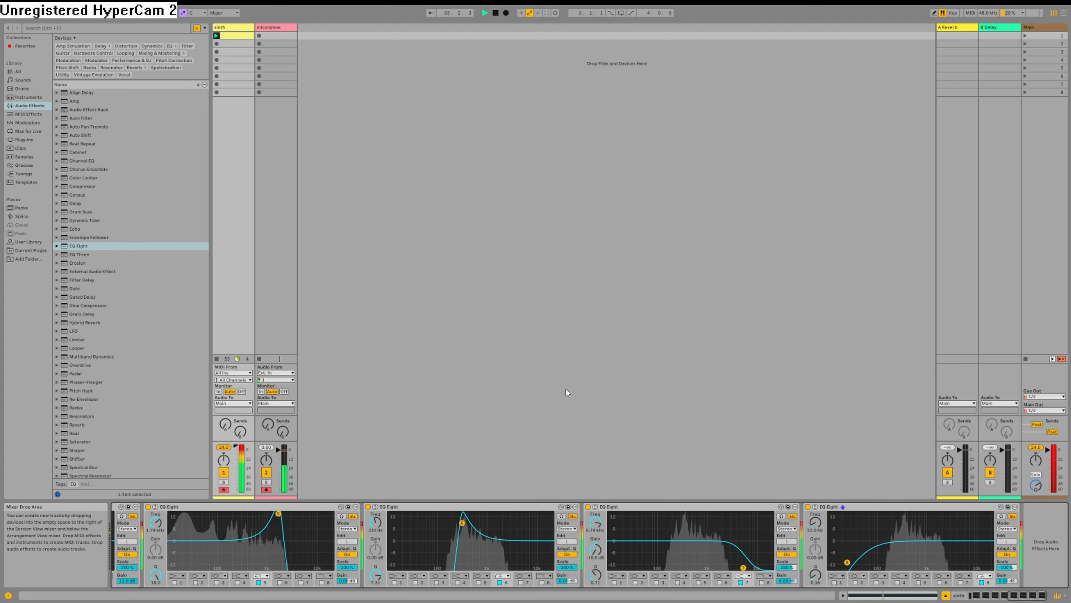
click(496, 14)
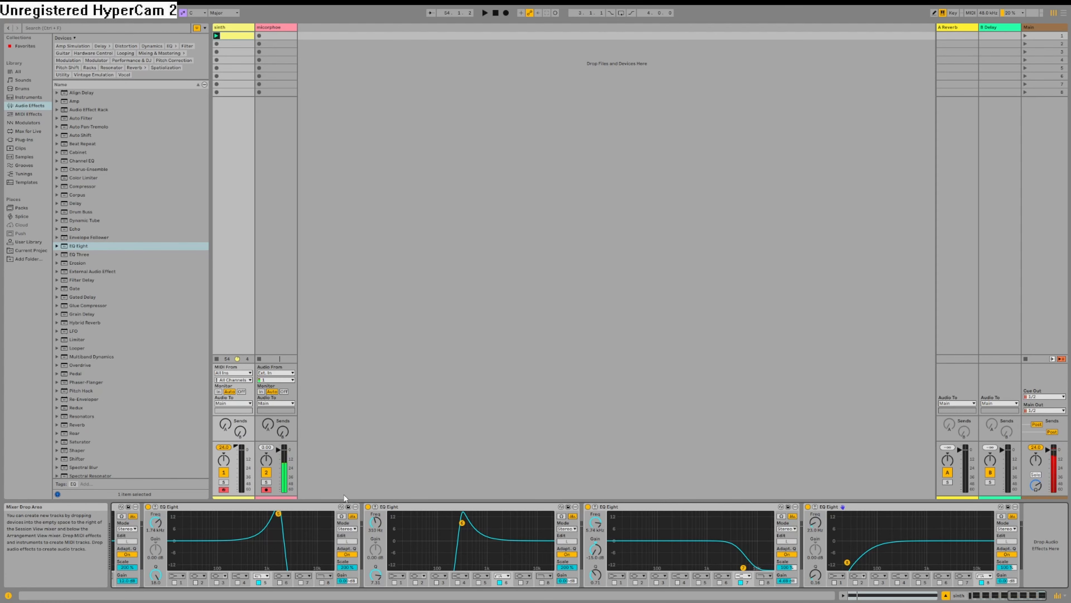
drag(1029, 596, 987, 588)
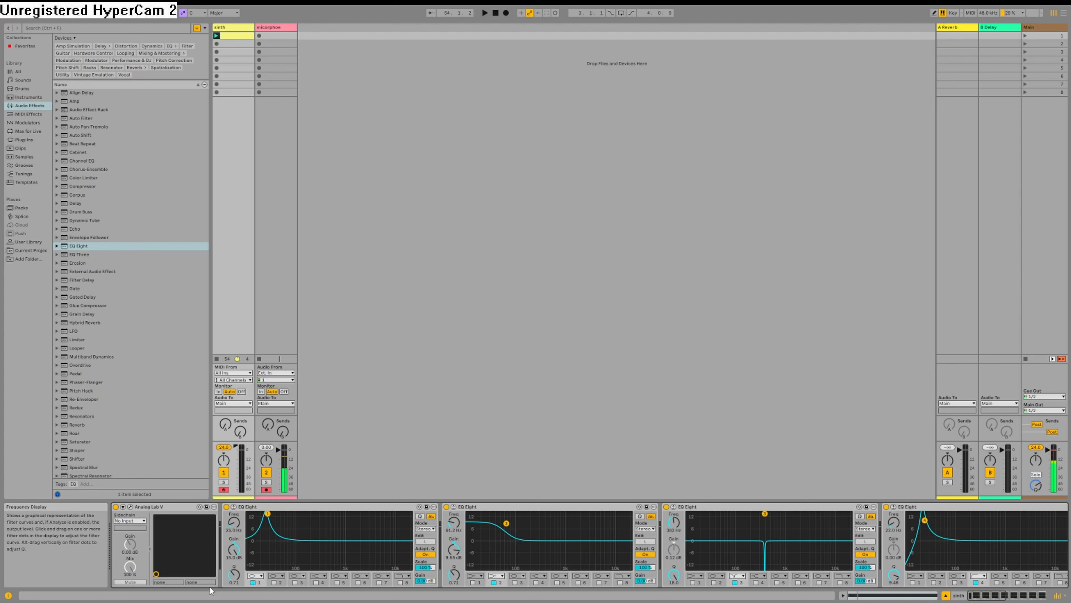
key(space)
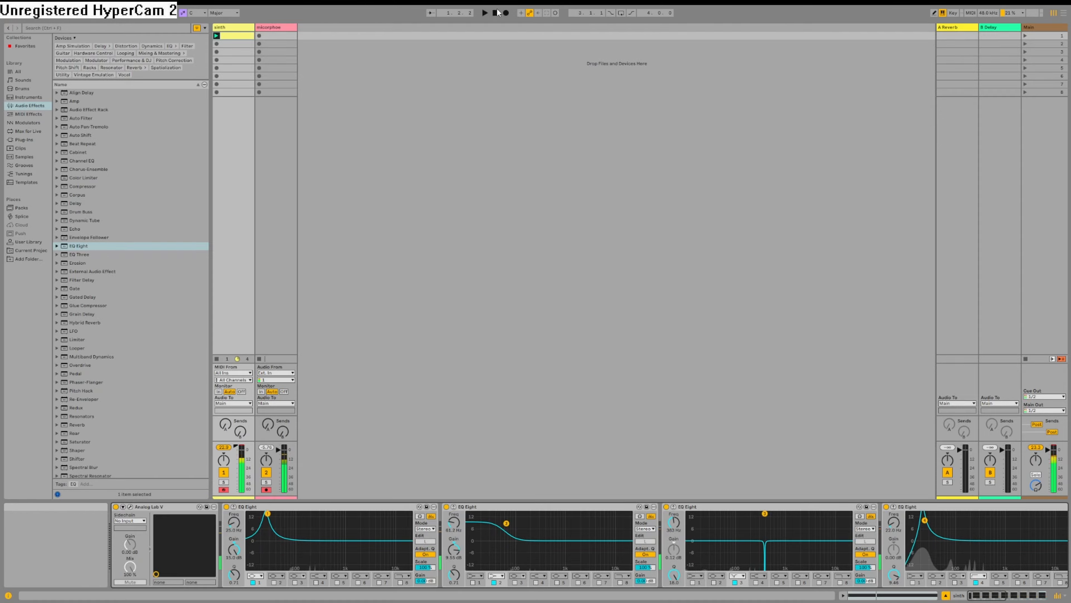
click(496, 13)
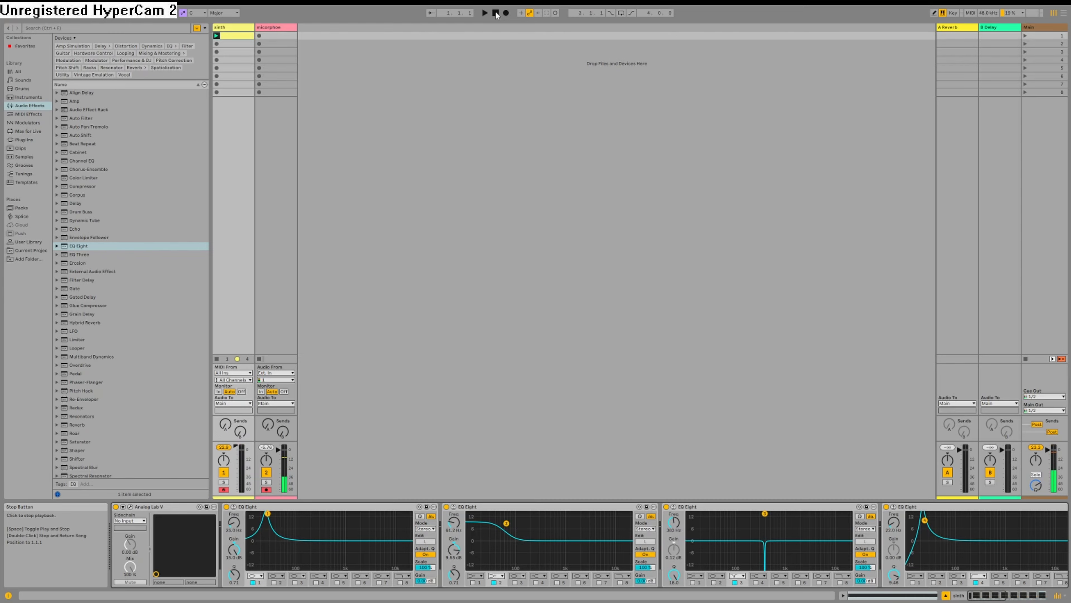
click(998, 595)
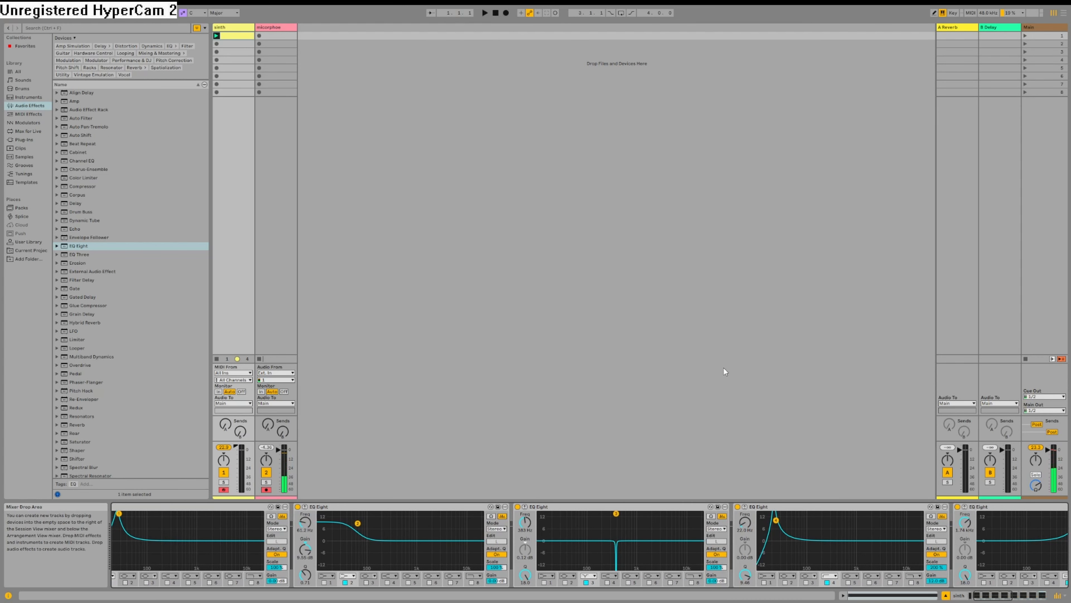